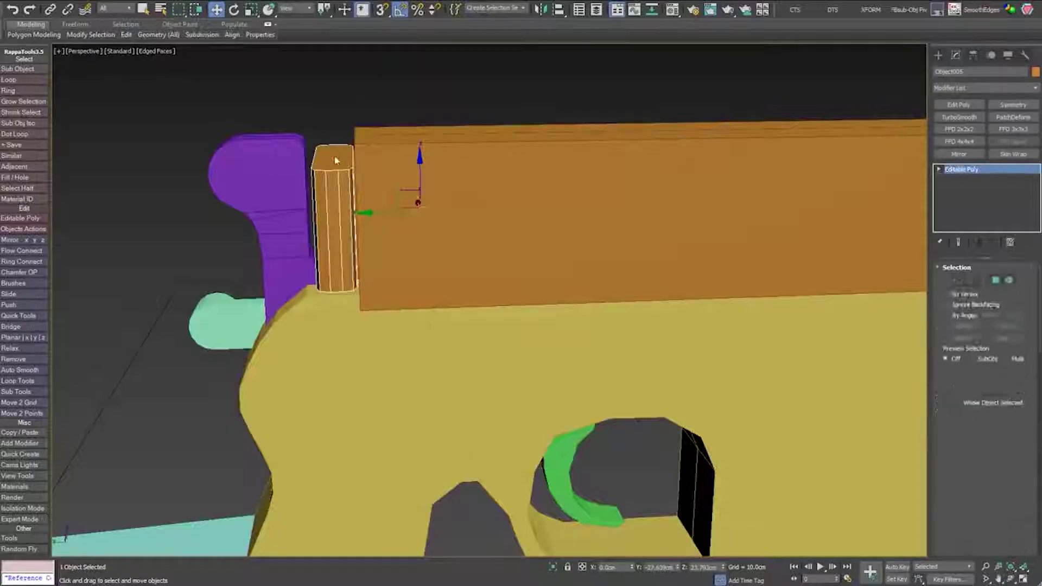
# Turn on vertex snapping, then ProBoolean-subtract the three pink blocks from the cyan receiver.
pyautogui.press('1')
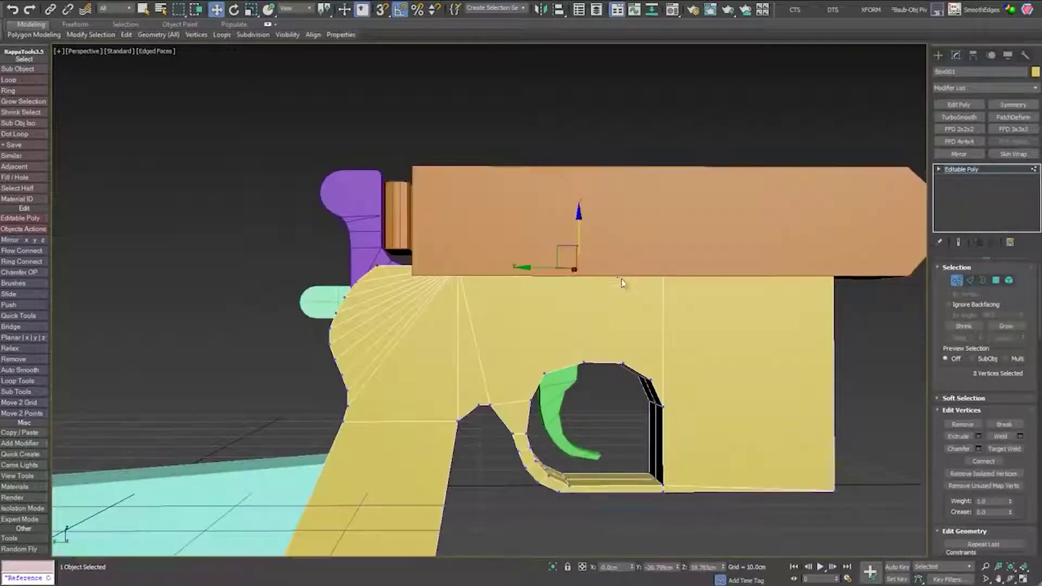
pyautogui.scroll(3, 621, 279)
pyautogui.press('s')
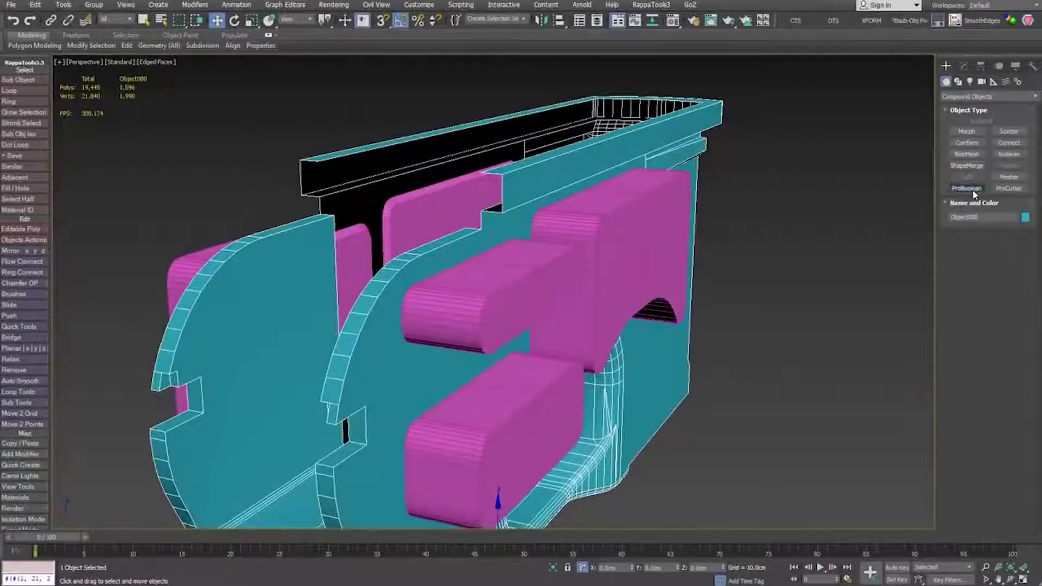
pyautogui.click(966, 189)
pyautogui.click(986, 247)
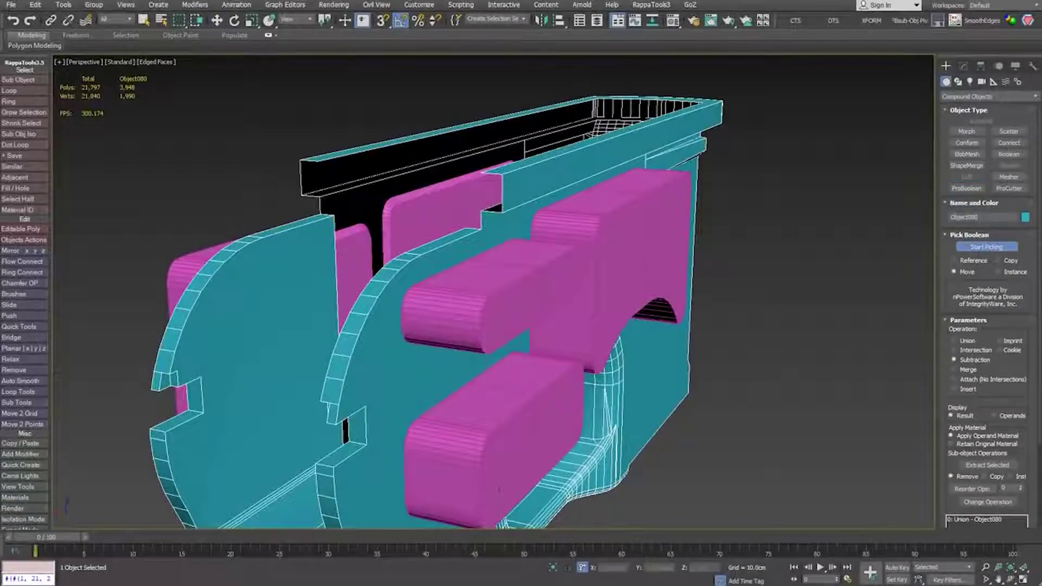
pyautogui.click(485, 296)
pyautogui.click(623, 256)
pyautogui.click(491, 434)
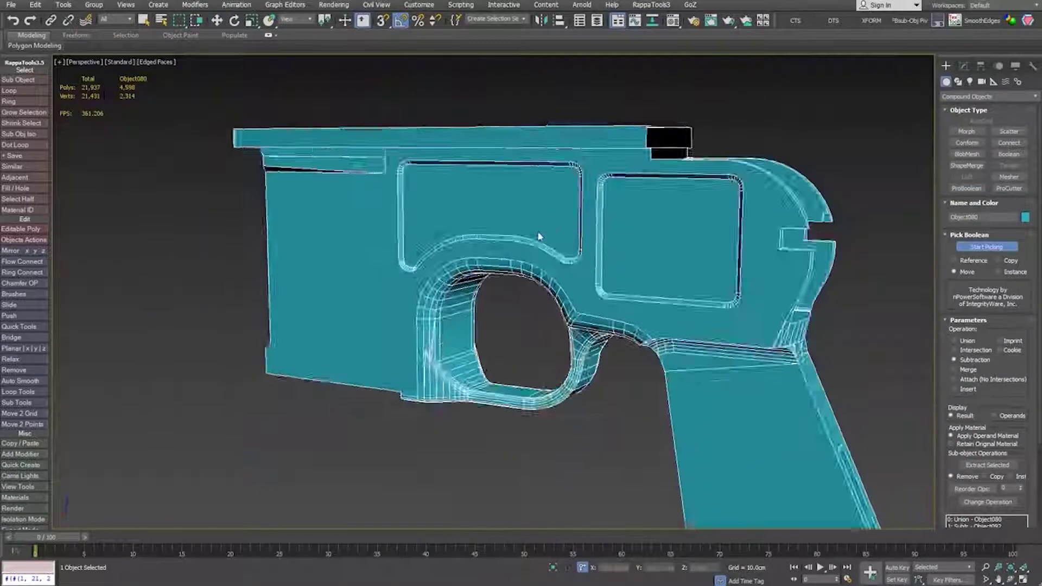
# Convert the cut receiver to Editable Poly at polygon level.
pyautogui.press('w')
pyautogui.rightClick(635, 200)
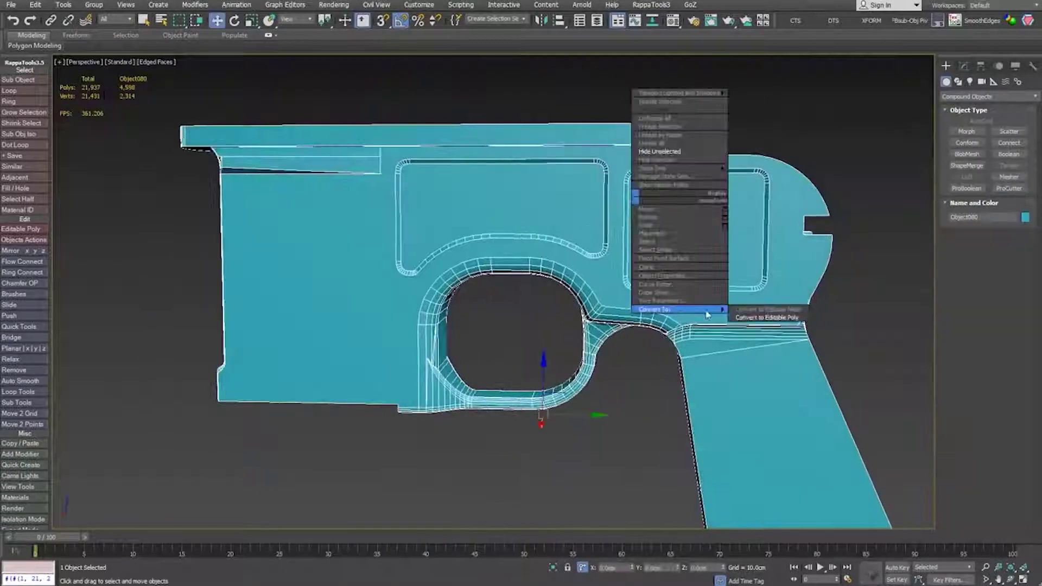
pyautogui.click(759, 314)
pyautogui.press('4')
pyautogui.click(690, 217)
# Select the four pocket faces and delete them to open the pockets.
pyautogui.keyDown('ctrl'); pyautogui.click(504, 206); pyautogui.keyUp('ctrl')
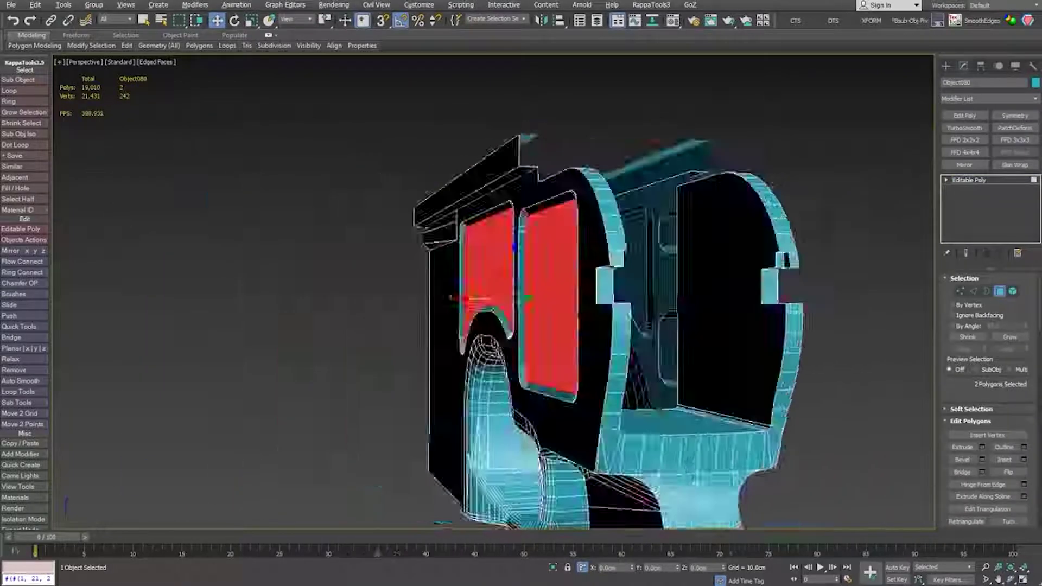
pyautogui.keyDown('ctrl'); pyautogui.click(686, 271); pyautogui.keyUp('ctrl')
pyautogui.keyDown('ctrl'); pyautogui.click(581, 217); pyautogui.keyUp('ctrl')
pyautogui.keyDown('ctrl'); pyautogui.click(564, 340); pyautogui.keyUp('ctrl')
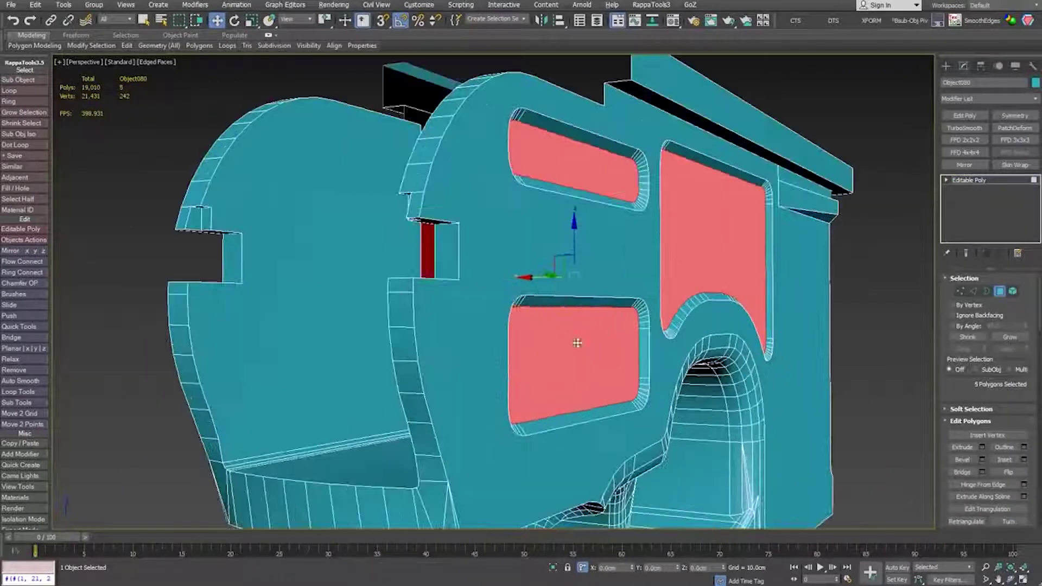
pyautogui.press('Delete')
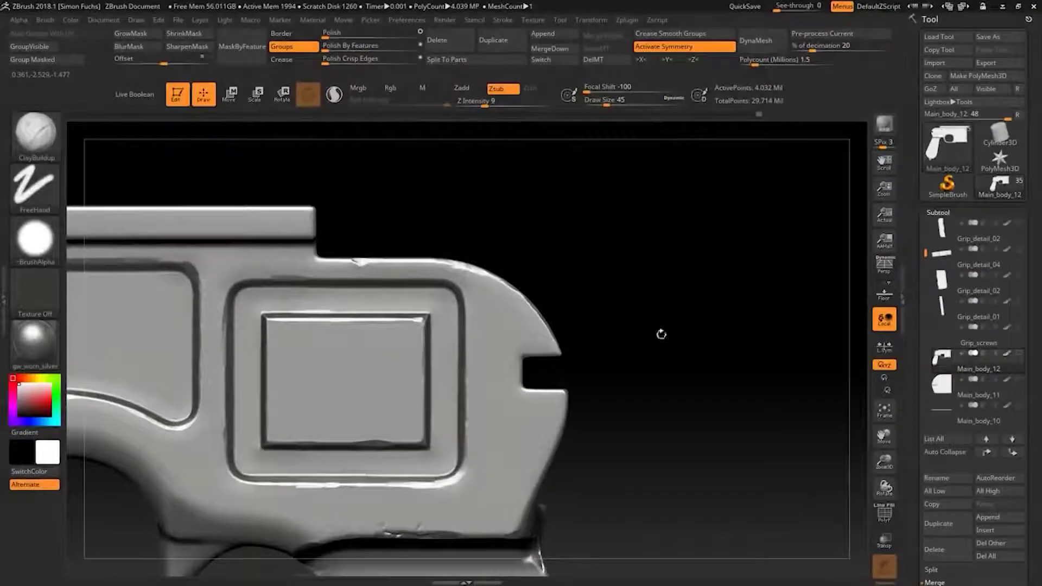
pyautogui.moveTo(661, 334); pyautogui.dragTo(653, 337)
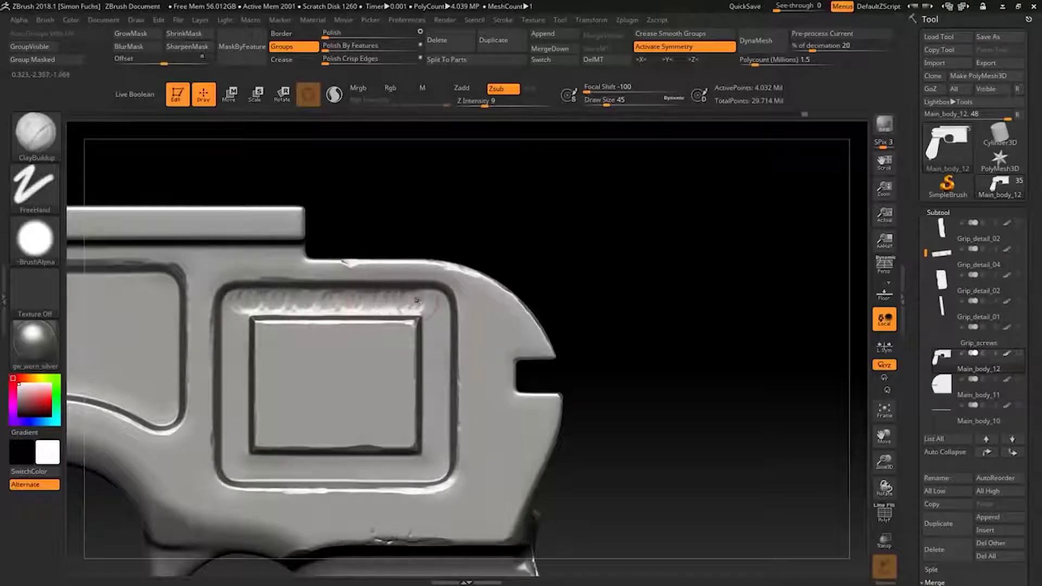
# Sculpt a small round dent into the frame's inner corner with ClayBuildup in Zsub mode.
pyautogui.moveTo(437, 309); pyautogui.dragTo(434, 323)
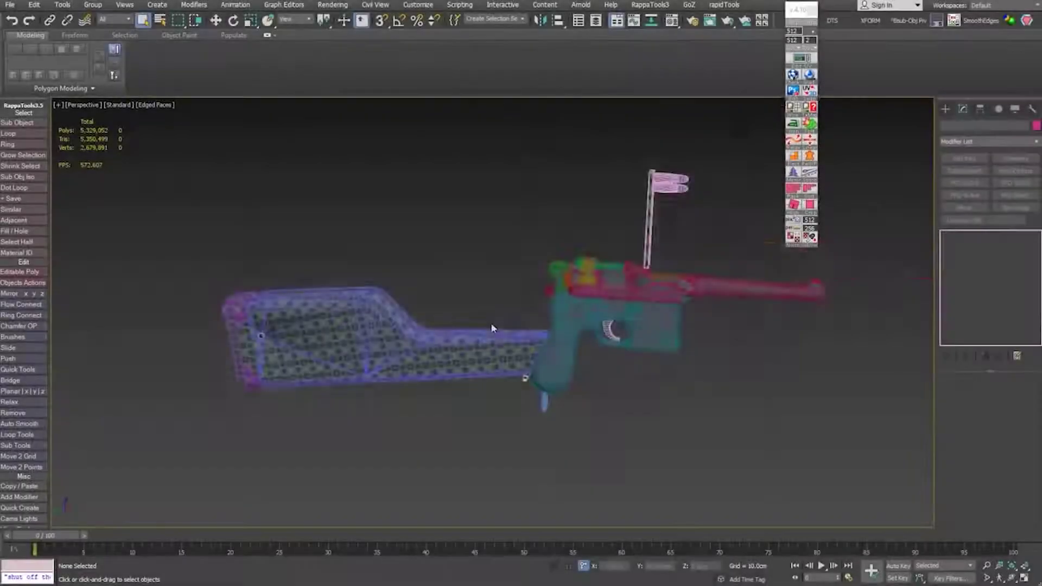
# Select the gun's stock and the other gun parts together.
pyautogui.scroll(5, 491, 323)
pyautogui.scroll(-4, 565, 267)
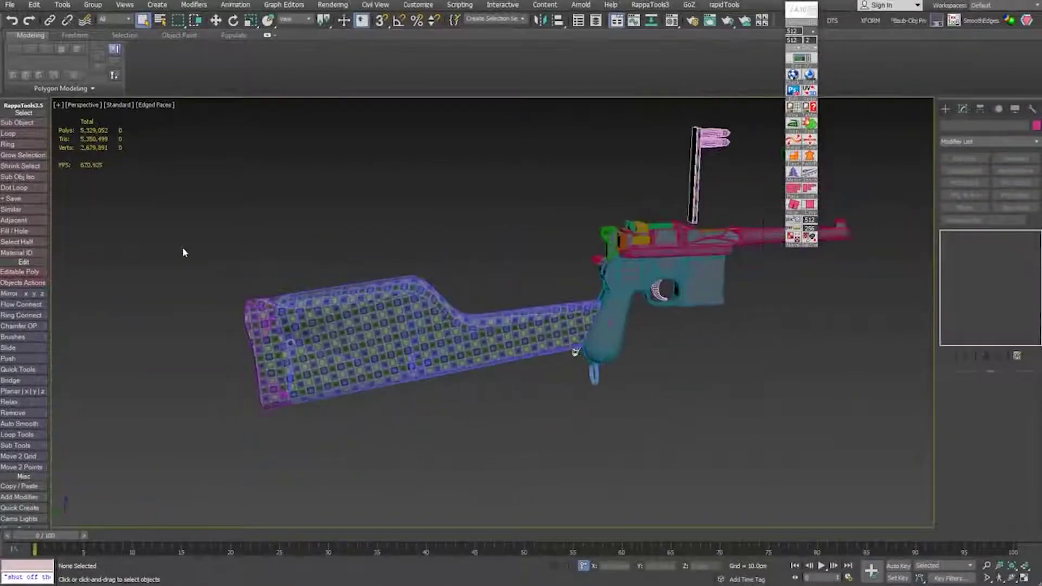
pyautogui.click(536, 368)
pyautogui.scroll(6, 536, 368)
pyautogui.keyDown('ctrl'); pyautogui.click(621, 334); pyautogui.keyUp('ctrl')
pyautogui.scroll(-5, 407, 314)
pyautogui.press('w')
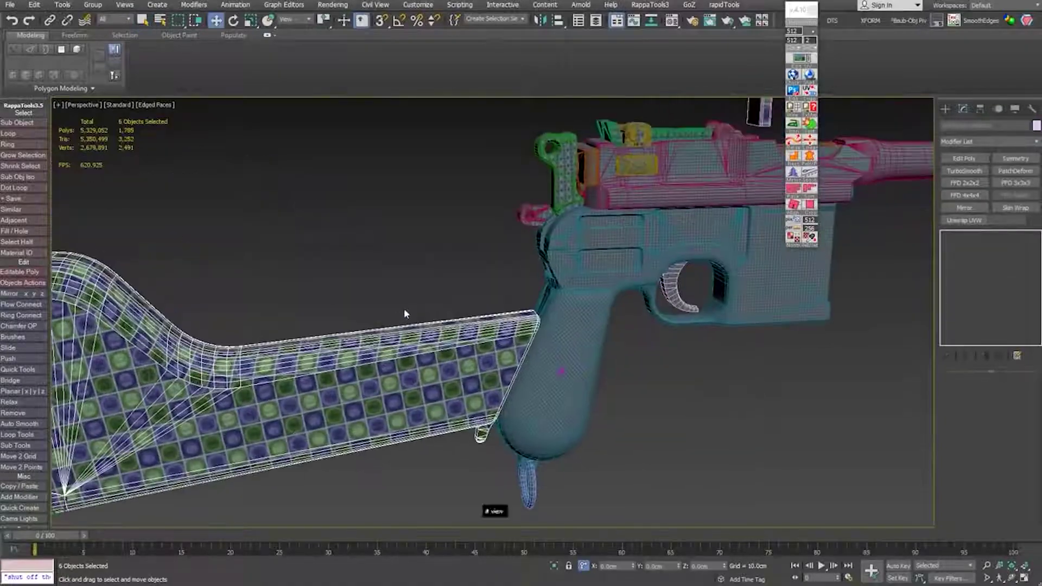
pyautogui.scroll(3, 407, 314)
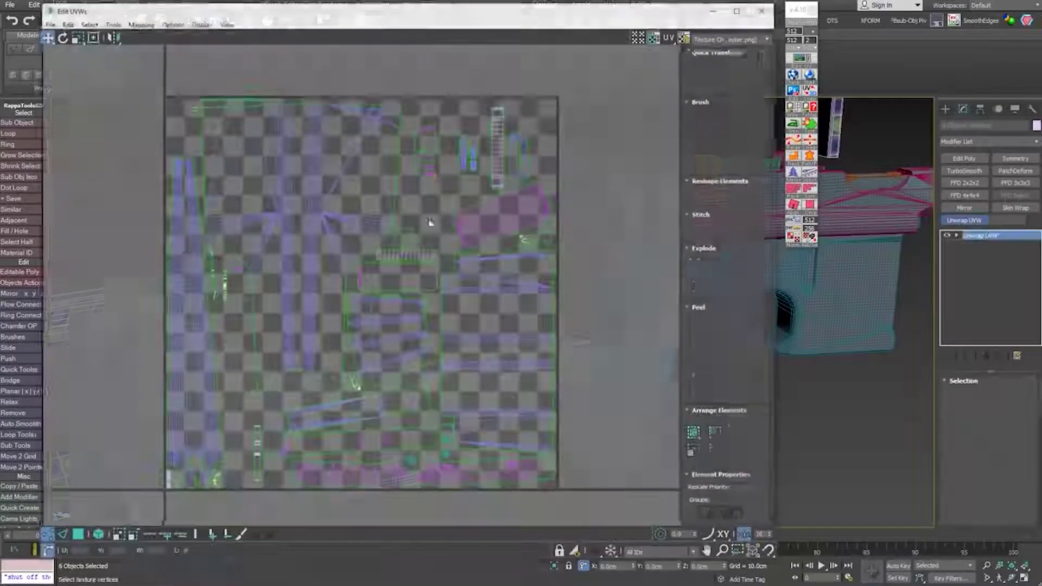
# Show the UV sub-object levels in Edit UVWs and select all UV clusters.
pyautogui.click(957, 237)
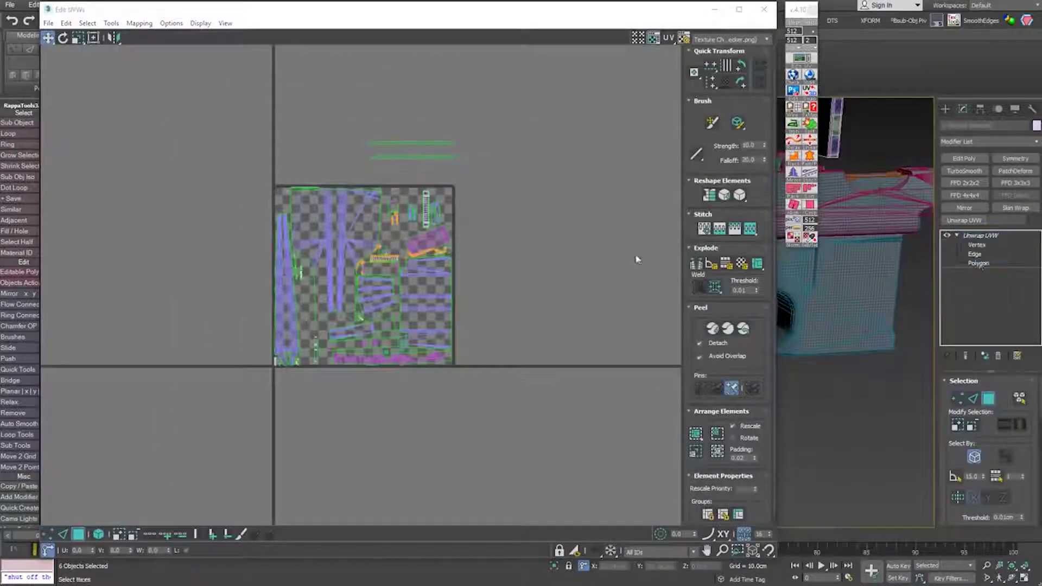
pyautogui.click(111, 23)
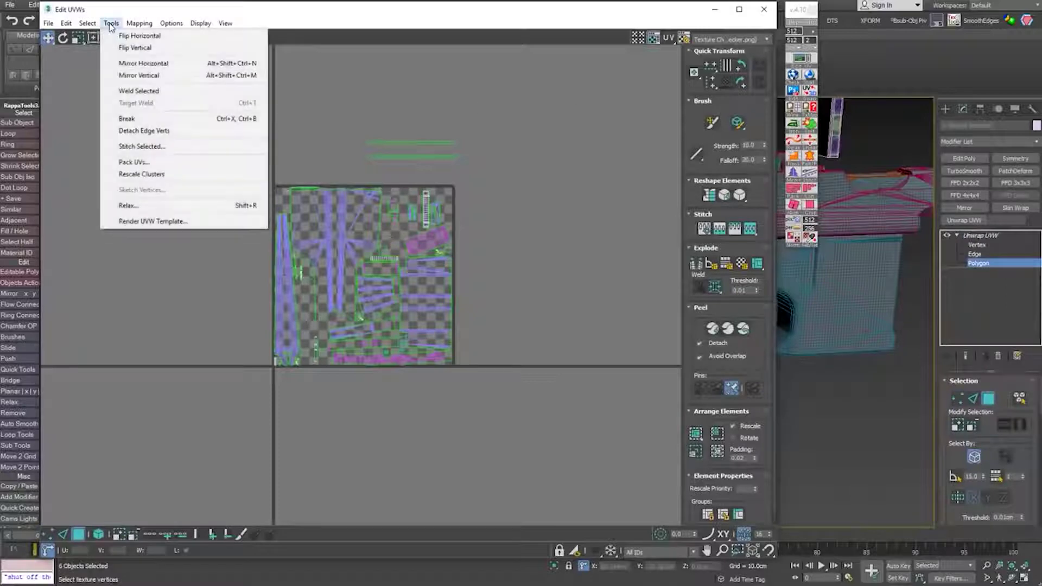
pyautogui.click(302, 160)
pyautogui.hotkey('ctrl', 'a')
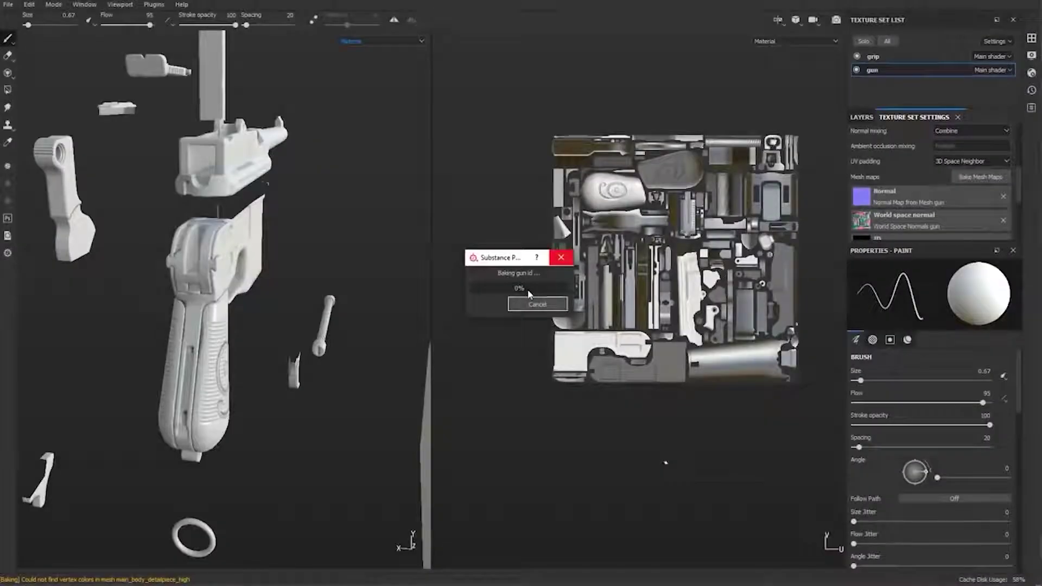
# Dismiss the bake message and display the baked ID map, rotating the gun to inspect it.
pyautogui.press('Return')
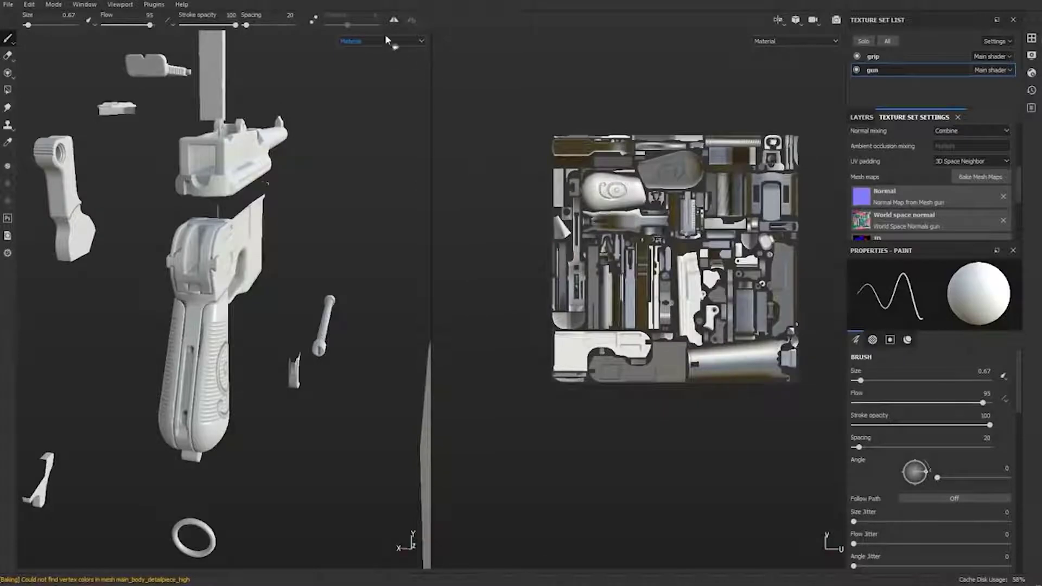
pyautogui.click(375, 43)
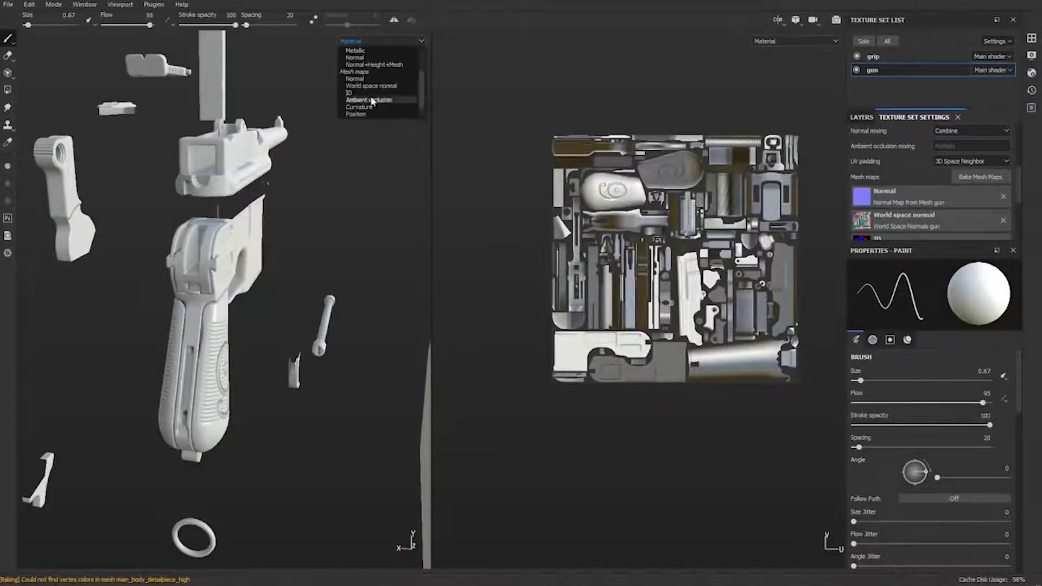
pyautogui.click(348, 113)
pyautogui.moveTo(342, 217)
pyautogui.mouseDown()
pyautogui.moveTo(226, 272)
pyautogui.moveTo(321, 249)
pyautogui.moveTo(275, 239)
pyautogui.moveTo(293, 286)
pyautogui.moveTo(274, 228)
pyautogui.moveTo(199, 323)
pyautogui.moveTo(249, 298)
pyautogui.moveTo(228, 298)
pyautogui.moveTo(323, 295)
pyautogui.moveTo(170, 292)
pyautogui.moveTo(228, 262)
pyautogui.moveTo(230, 305)
pyautogui.moveTo(261, 290)
pyautogui.moveTo(255, 282)
pyautogui.moveTo(280, 271)
pyautogui.moveTo(279, 210)
pyautogui.moveTo(147, 158)
pyautogui.mouseUp()
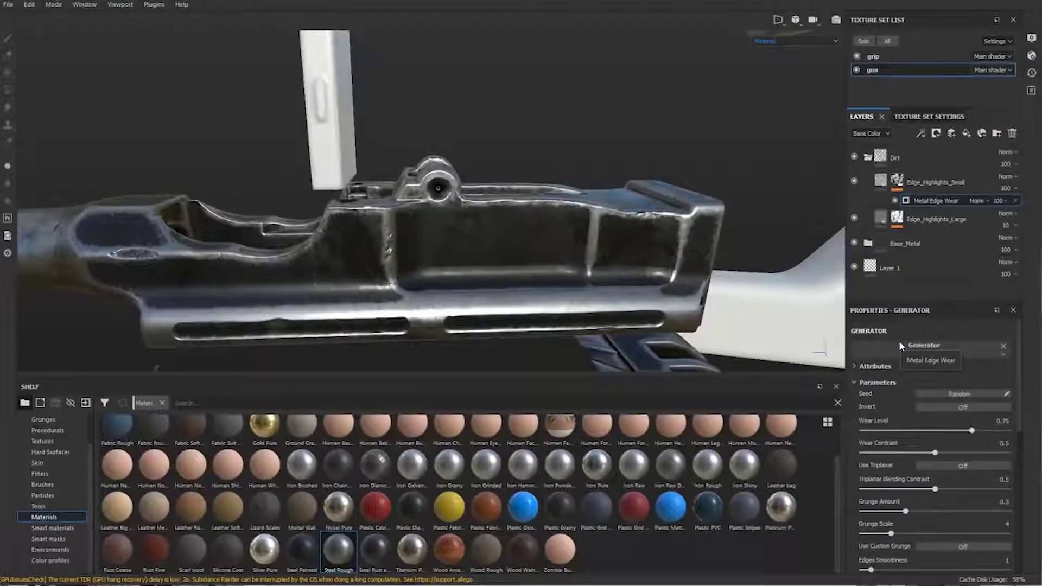
# Lower Metal Edge Wear's Wear Level to about 0.42 and enable Use Triplanar.
pyautogui.moveTo(971, 430); pyautogui.dragTo(880, 438)
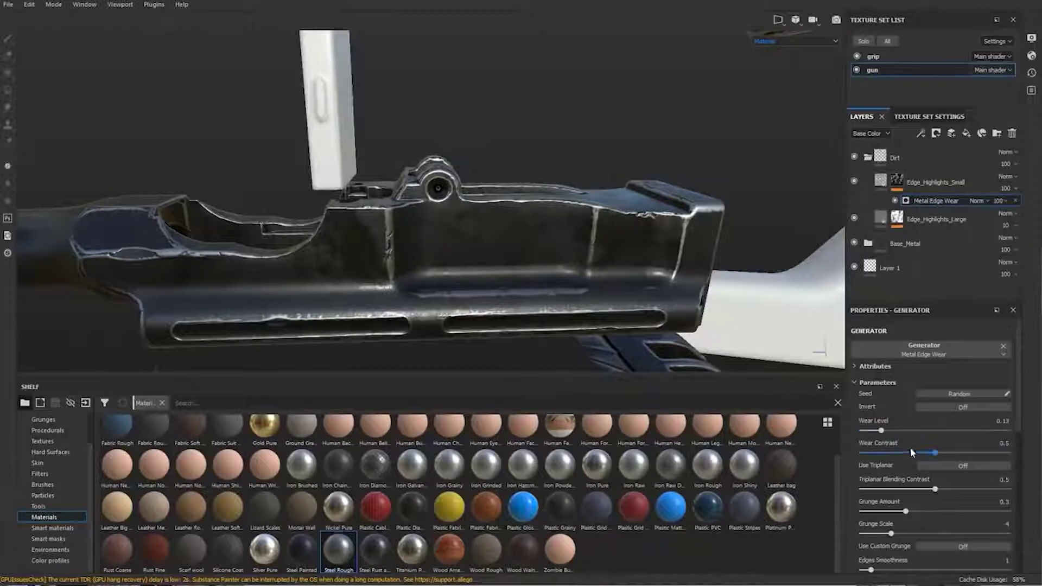
pyautogui.click(941, 464)
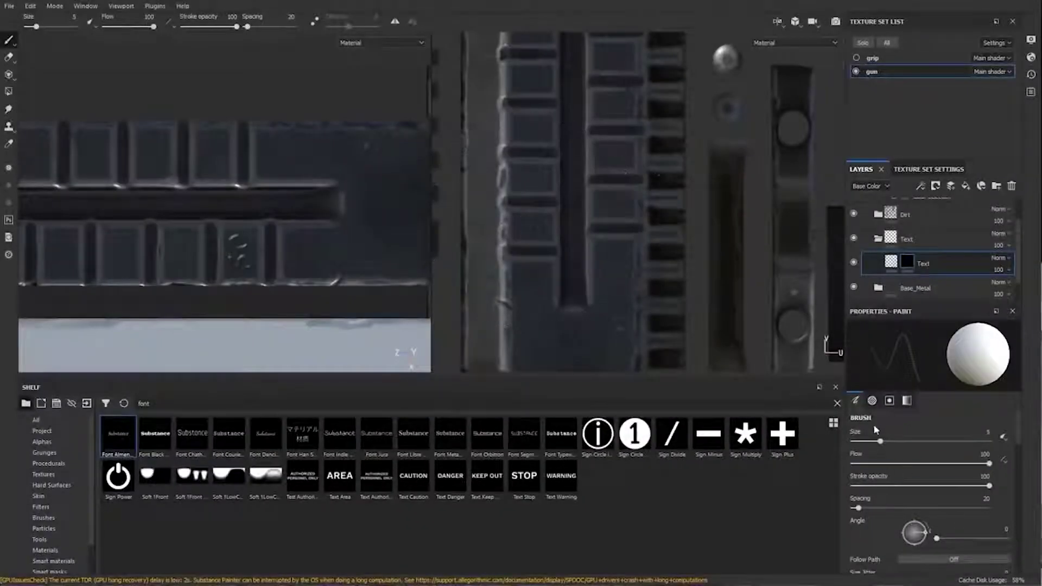
pyautogui.scroll(-5, 874, 424)
# Set the Font alpha's stamp text to 250 and stamp it onto the gun.
pyautogui.write('50')
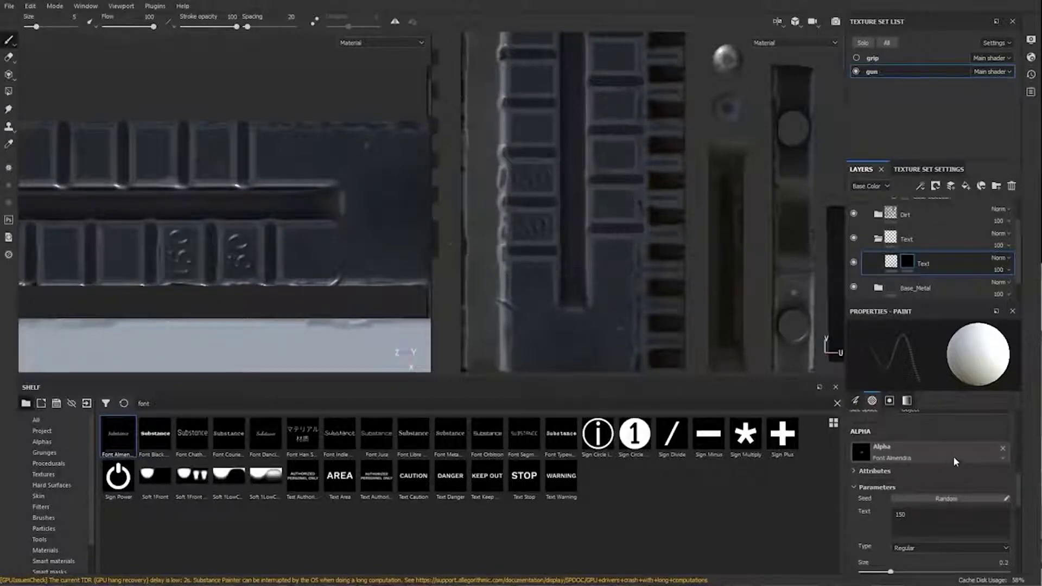
pyautogui.doubleClick(900, 514)
pyautogui.write('250')
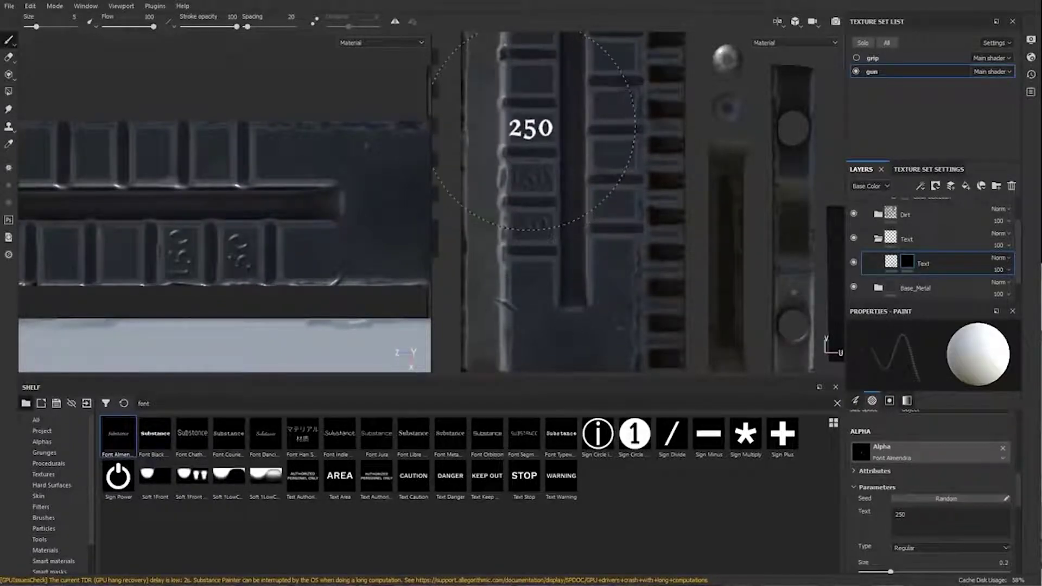
pyautogui.click(530, 130)
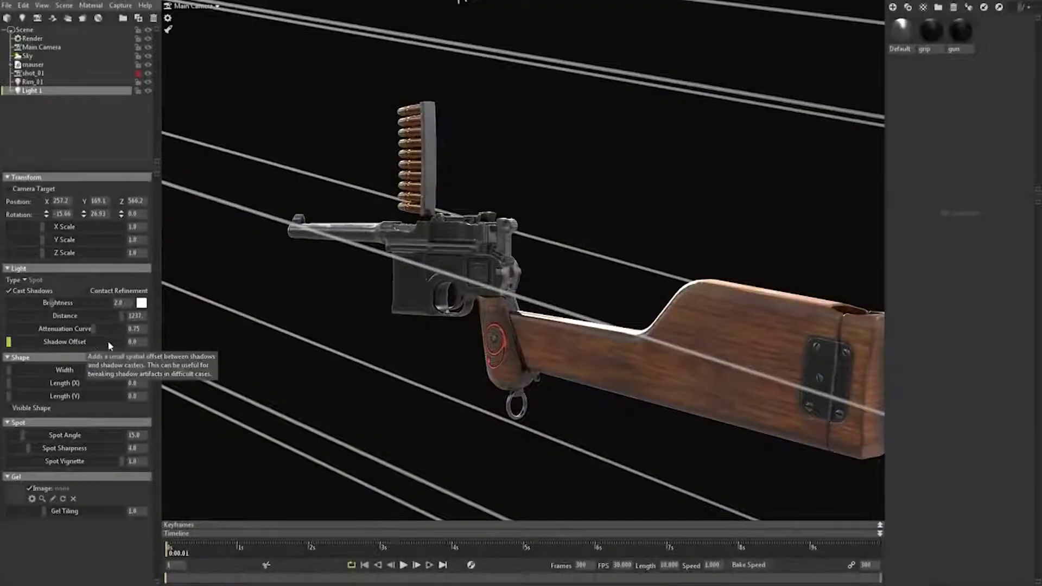
# Raise Light 1's brightness to 48 and view the scene through the shot_01 camera.
pyautogui.moveTo(52, 303); pyautogui.dragTo(95, 303)
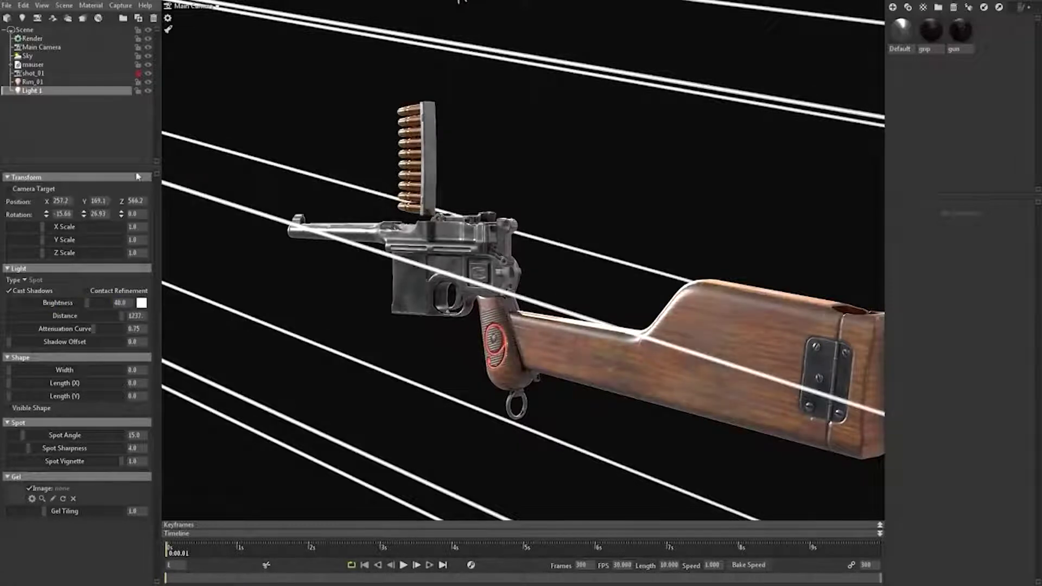
pyautogui.click(193, 6)
pyautogui.click(241, 19)
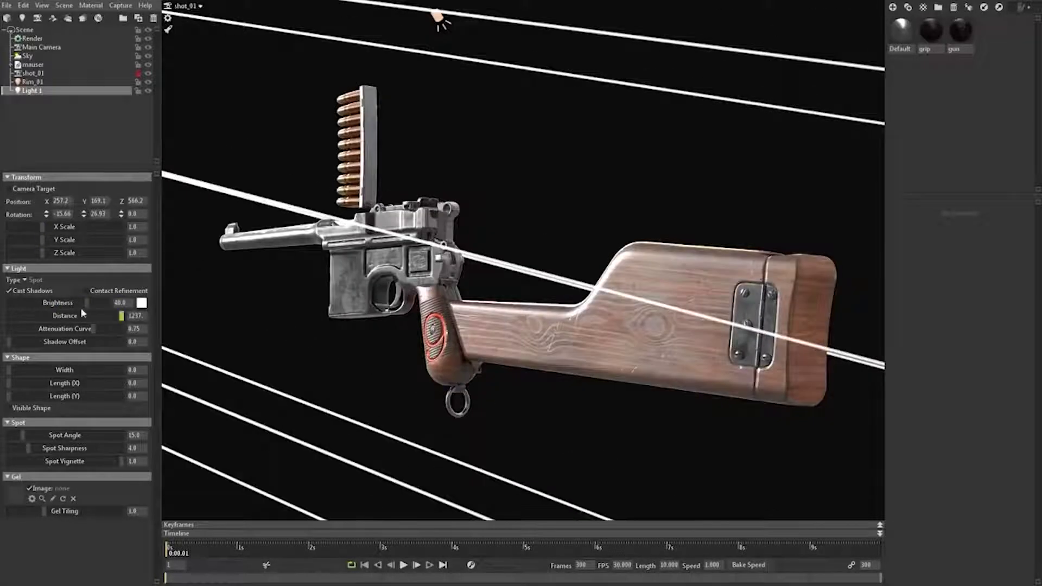
# Toggle the spotlight off and on to compare, then widen its cone to about 24.
pyautogui.click(148, 90)
pyautogui.click(149, 90)
pyautogui.moveTo(24, 437); pyautogui.dragTo(161, 323)
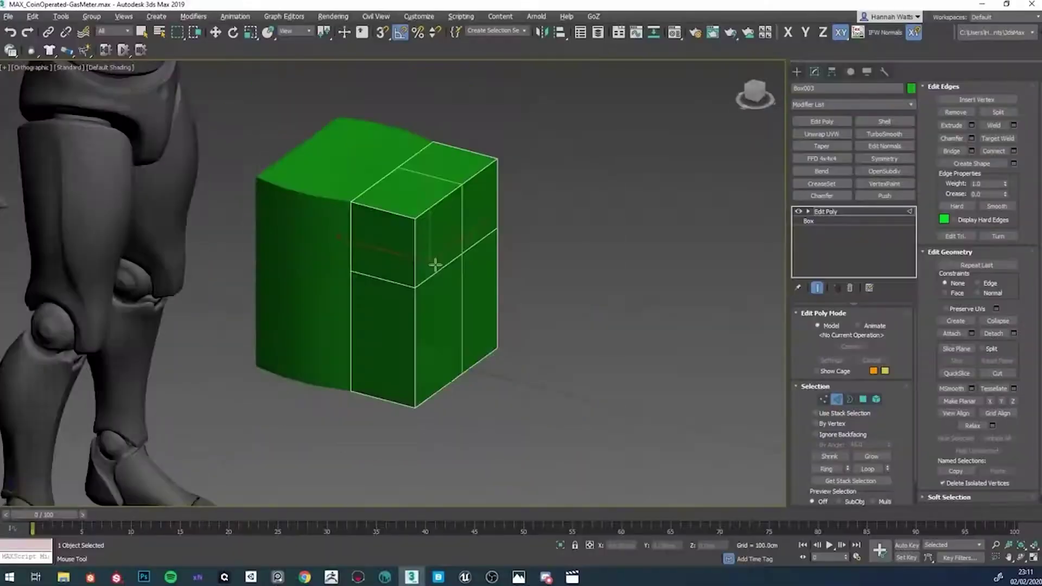
# Delete the selected faces to open a hole, then create a torus in the front view.
pyautogui.press('Delete')
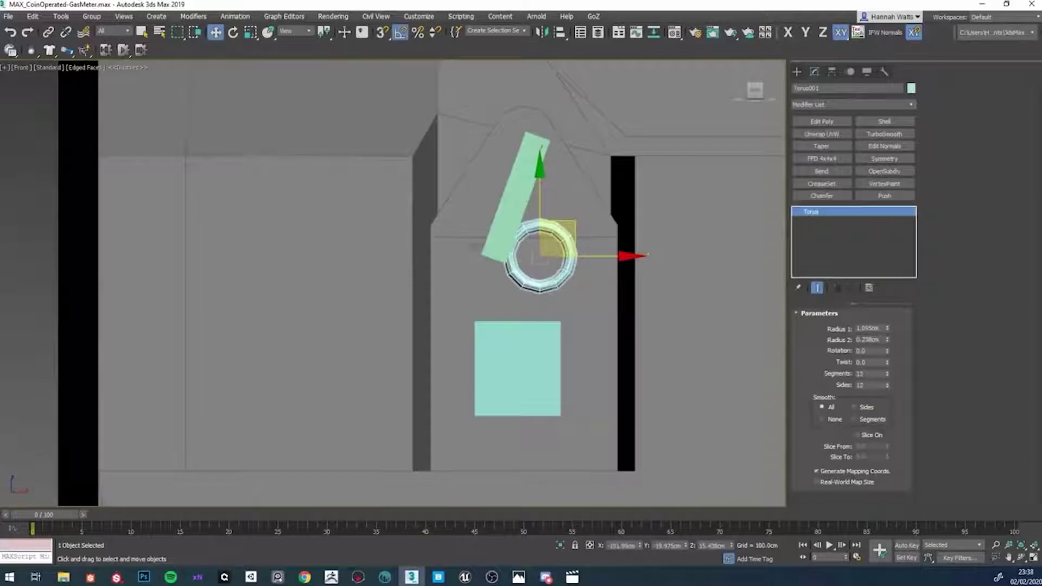
pyautogui.click(879, 434)
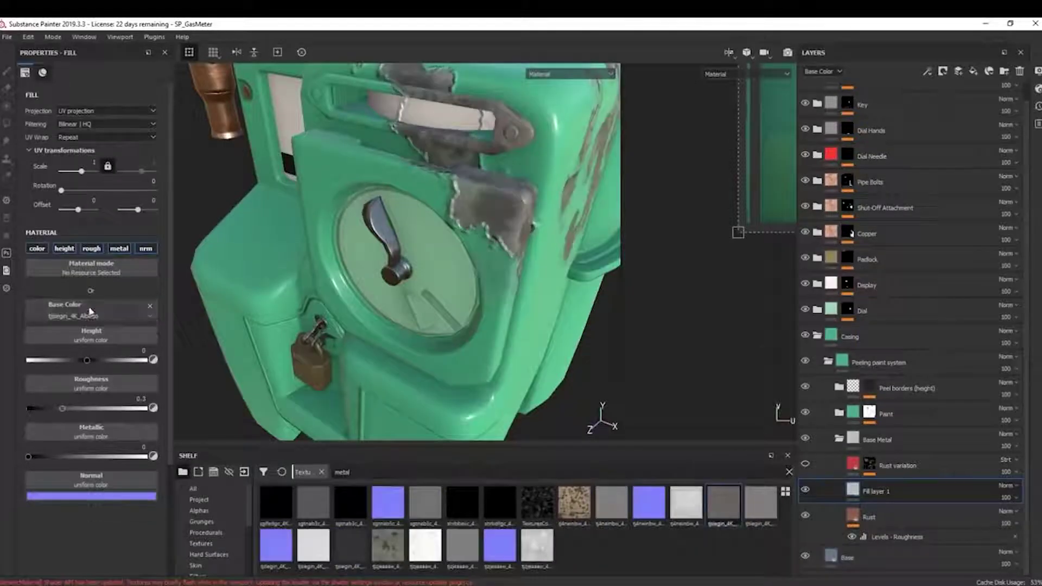
# Assign the tjsiegin 4K displacement as height and the roughness texture, projected tri-planar.
pyautogui.moveTo(761, 502); pyautogui.dragTo(140, 336)
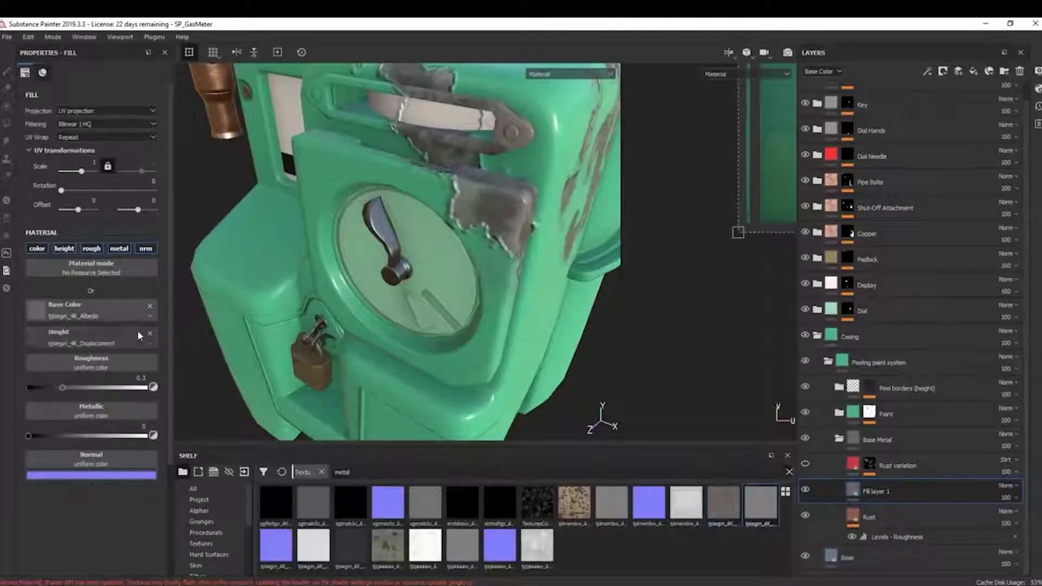
pyautogui.moveTo(318, 560); pyautogui.dragTo(91, 363)
pyautogui.click(107, 111)
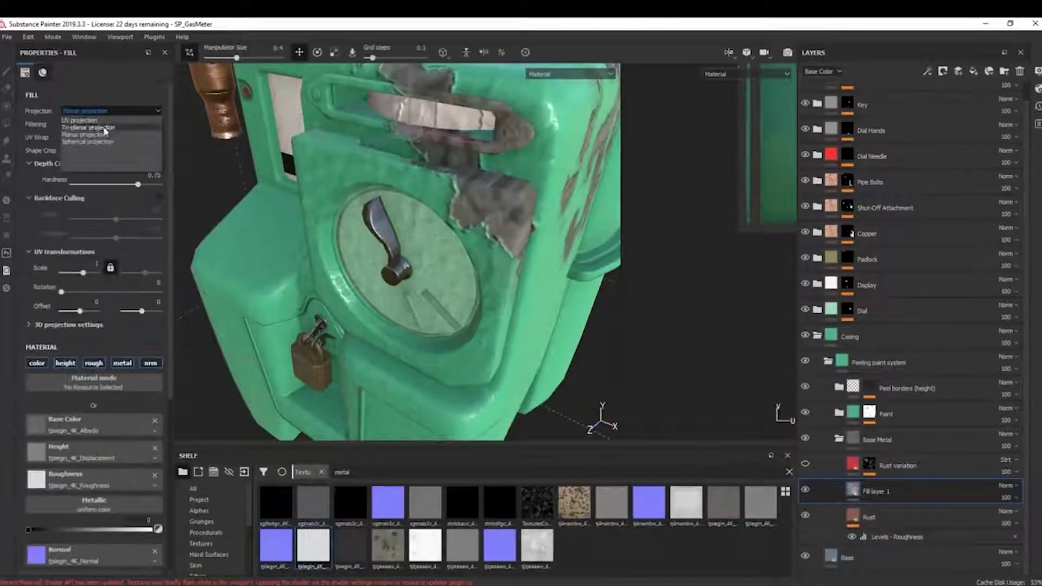
pyautogui.click(82, 119)
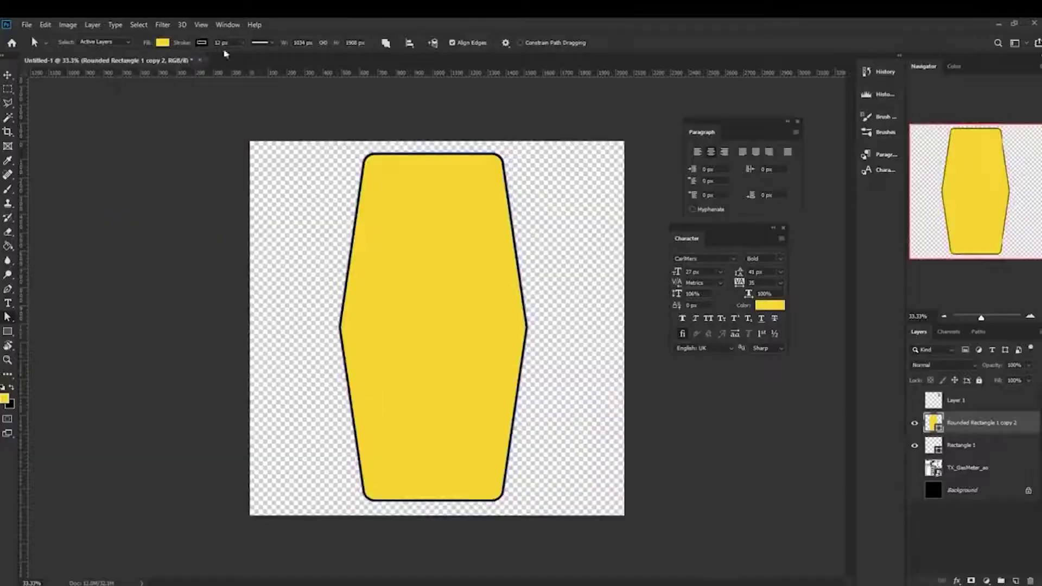
# Move the OPEN WINDOWS text layer above Rectangle 1 in the Layers panel.
pyautogui.moveTo(982, 446); pyautogui.dragTo(971, 414)
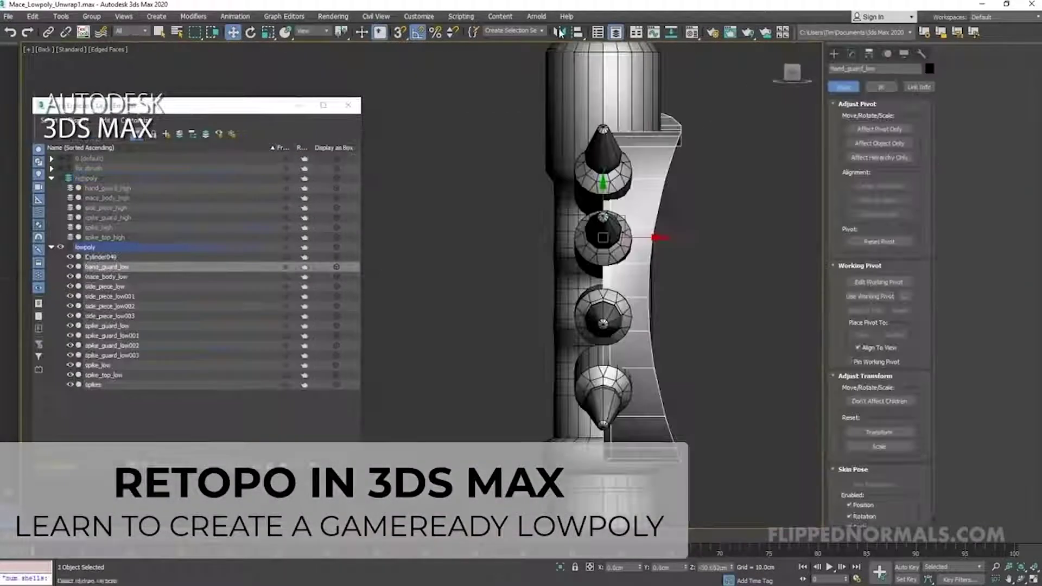
# Open the Mirror dialog from the main toolbar.
pyautogui.click(558, 32)
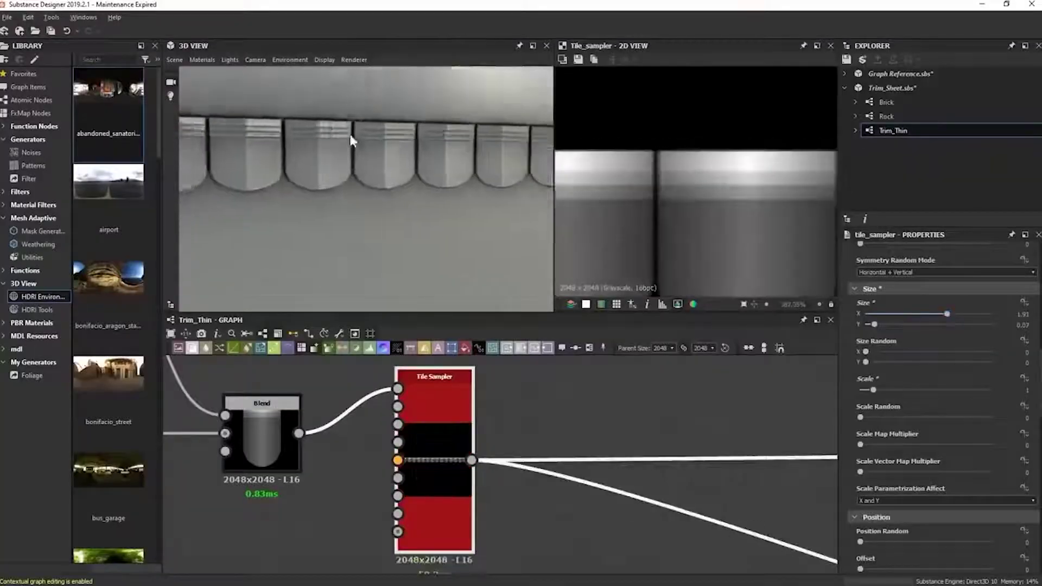
# Enlarge the Tile Sampler tile size and darken the Uniform Color output to 0.05.
pyautogui.moveTo(873, 324); pyautogui.dragTo(881, 324)
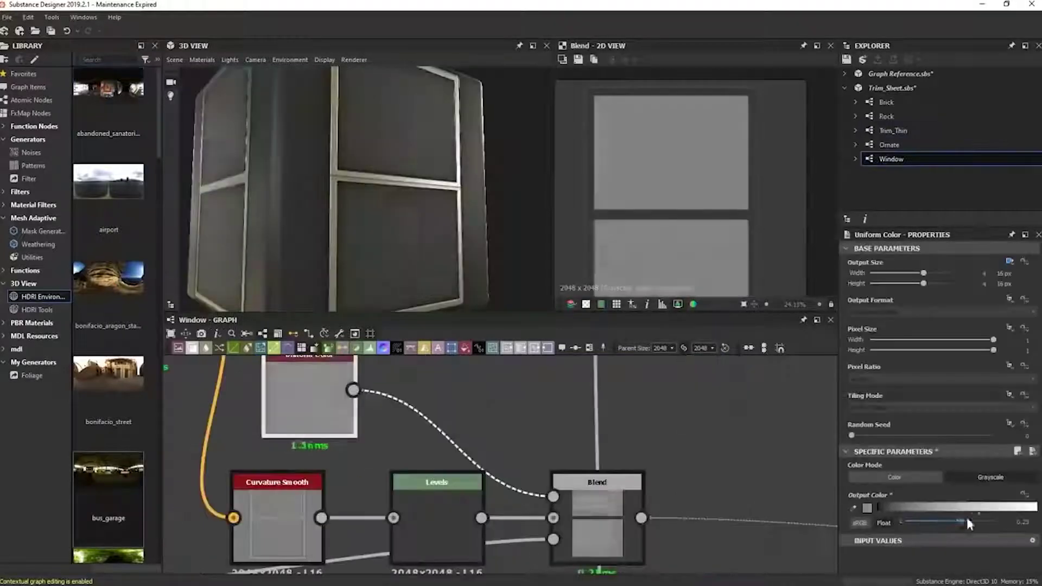
pyautogui.moveTo(965, 514); pyautogui.dragTo(911, 520)
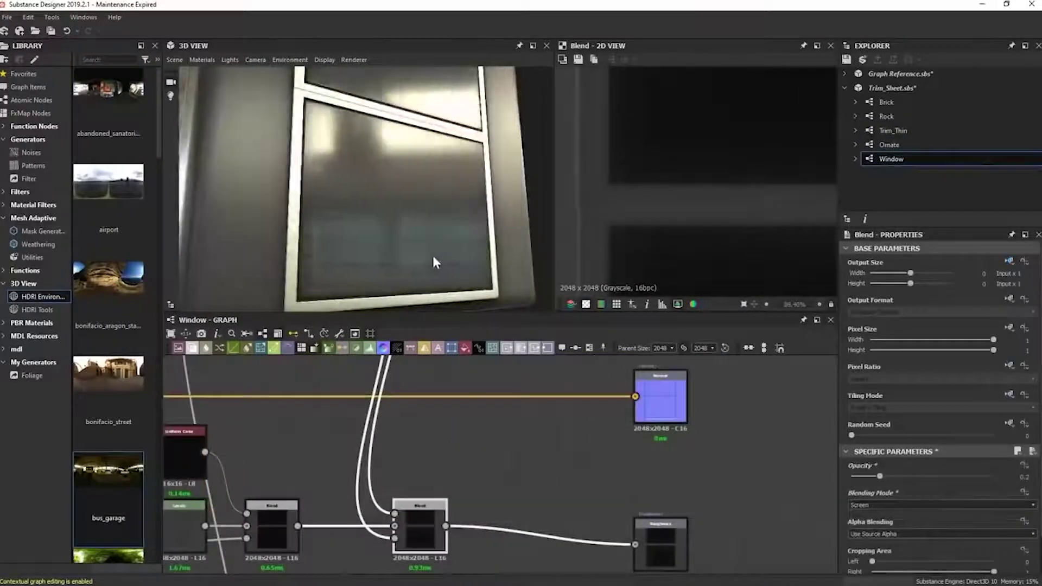
pyautogui.moveTo(433, 260); pyautogui.dragTo(380, 335)
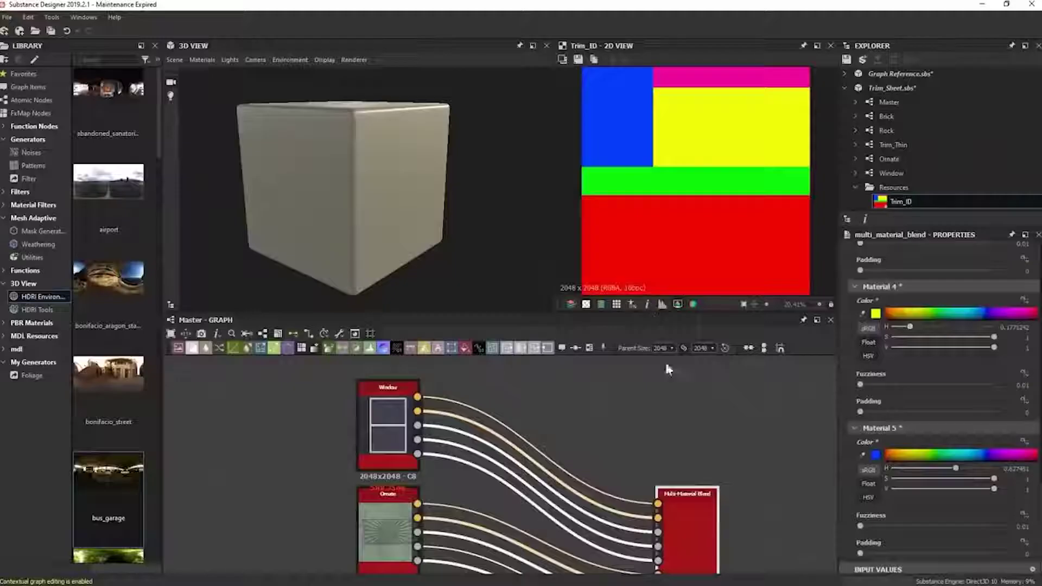
# Preview the Multi-Material Blend base colour and shift the ornate panel up and right.
pyautogui.doubleClick(696, 522)
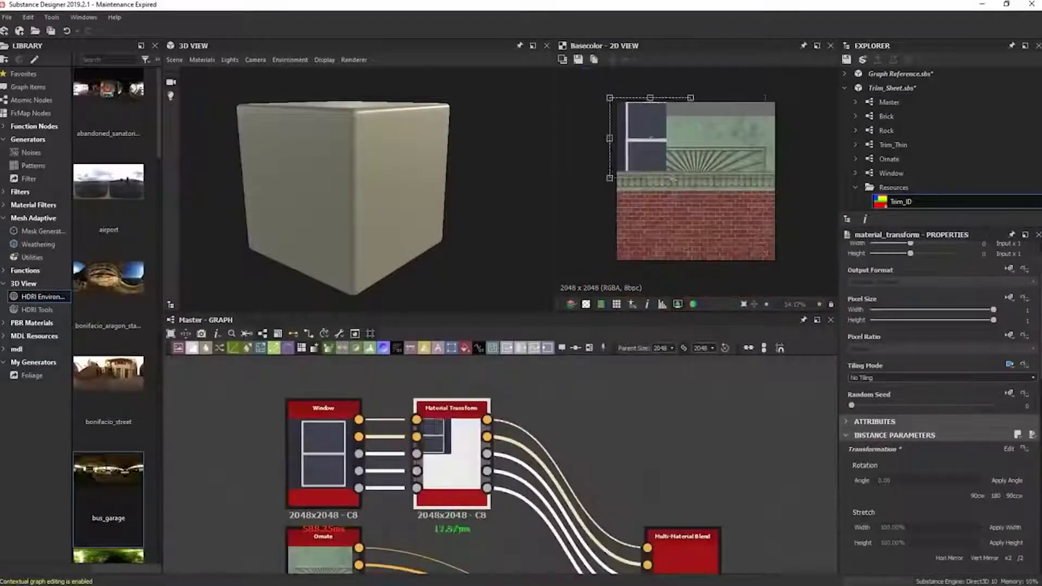
pyautogui.scroll(3, 673, 178)
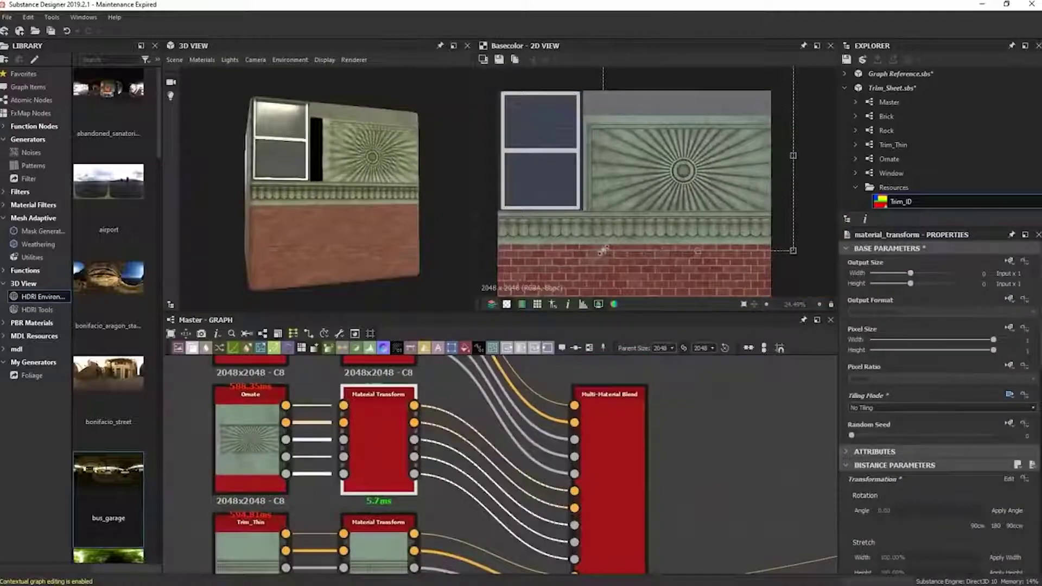
pyautogui.moveTo(602, 250); pyautogui.dragTo(722, 189)
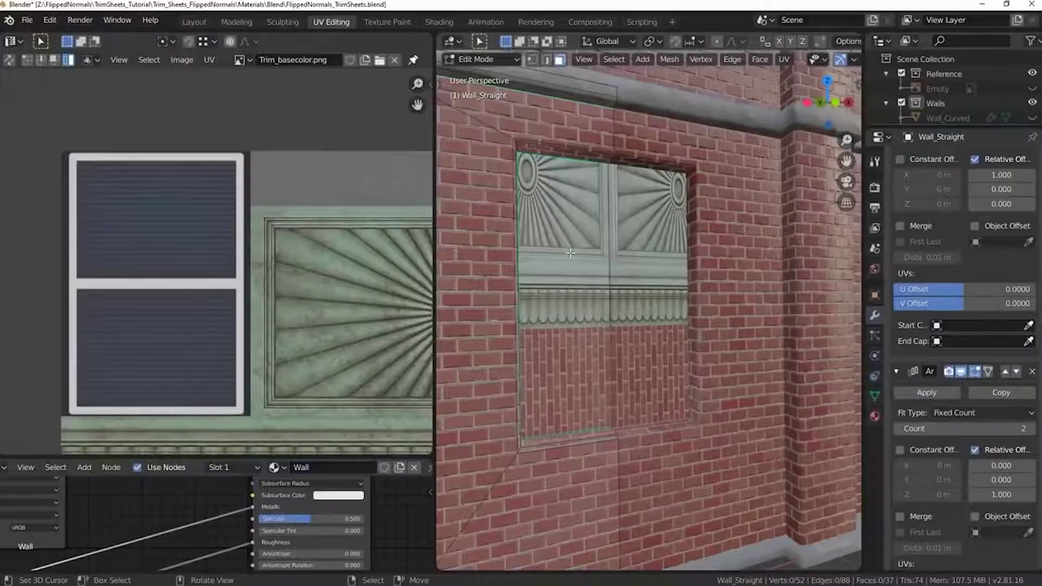
# Move the window face's UV island onto the window region of the trim sheet.
pyautogui.click(569, 253)
pyautogui.scroll(-3, 318, 349)
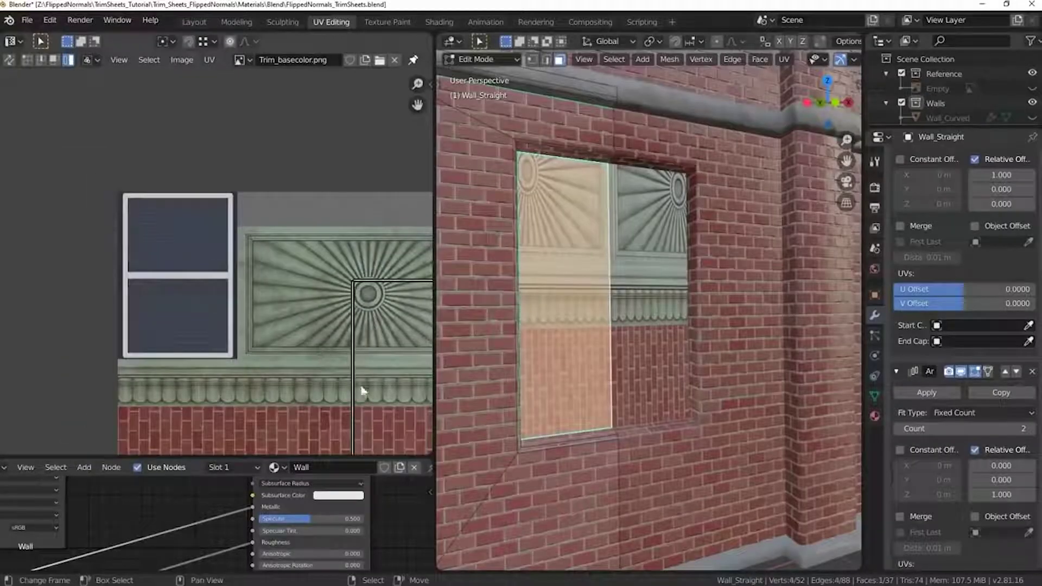
pyautogui.press('g')
pyautogui.click(202, 291)
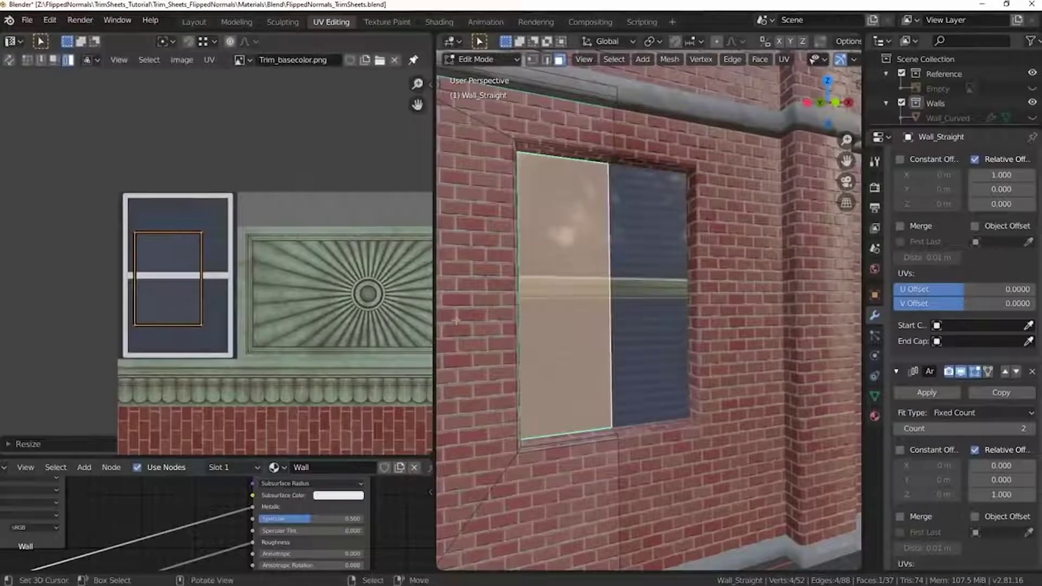
# Scale the curved-wall UVs onto the trim, then set the environment texture rotation Z to 77.8°.
pyautogui.moveTo(456, 320); pyautogui.dragTo(691, 312)
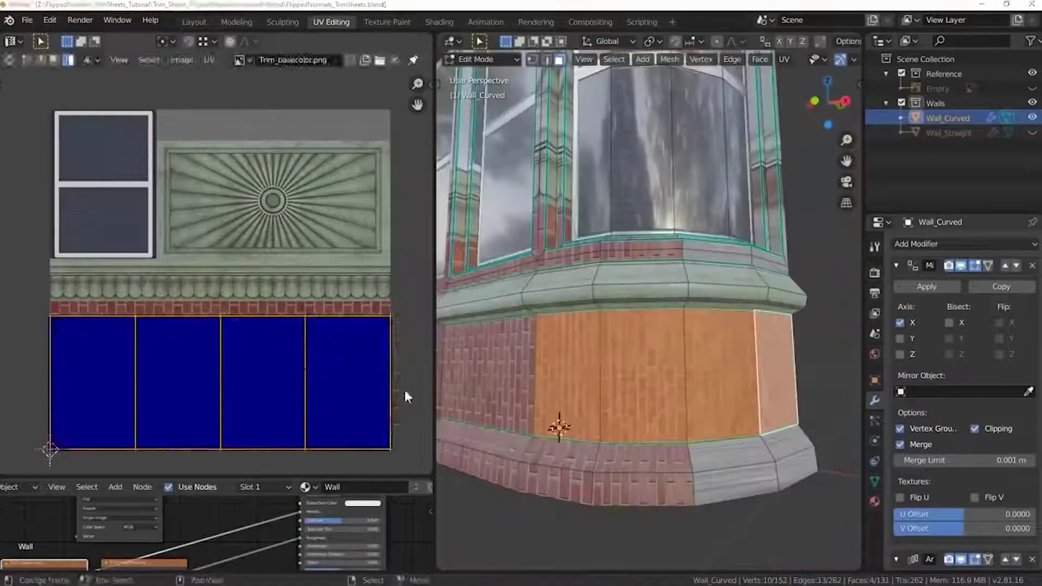
pyautogui.press('s')
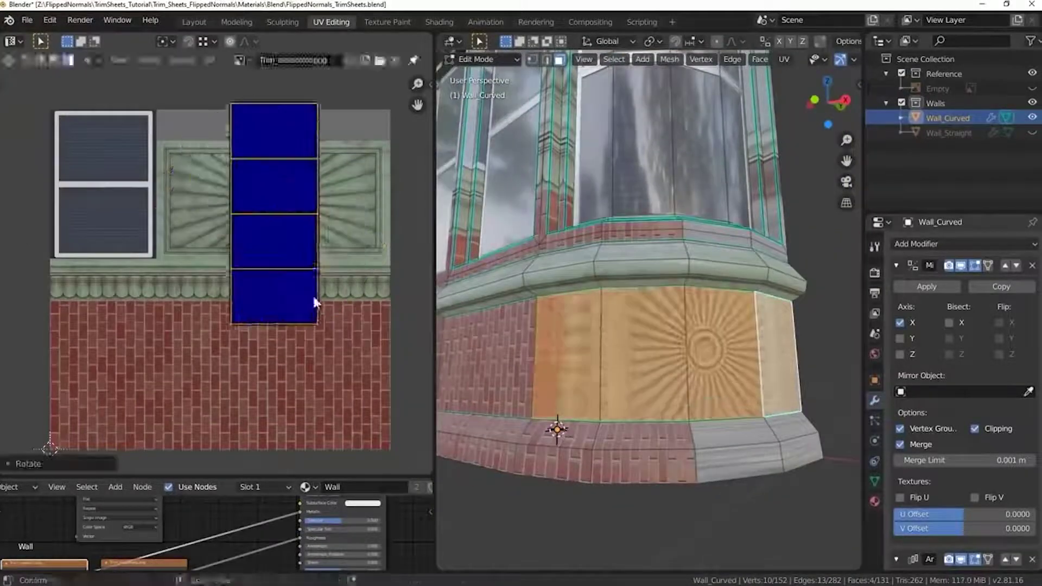
pyautogui.press('Tab')
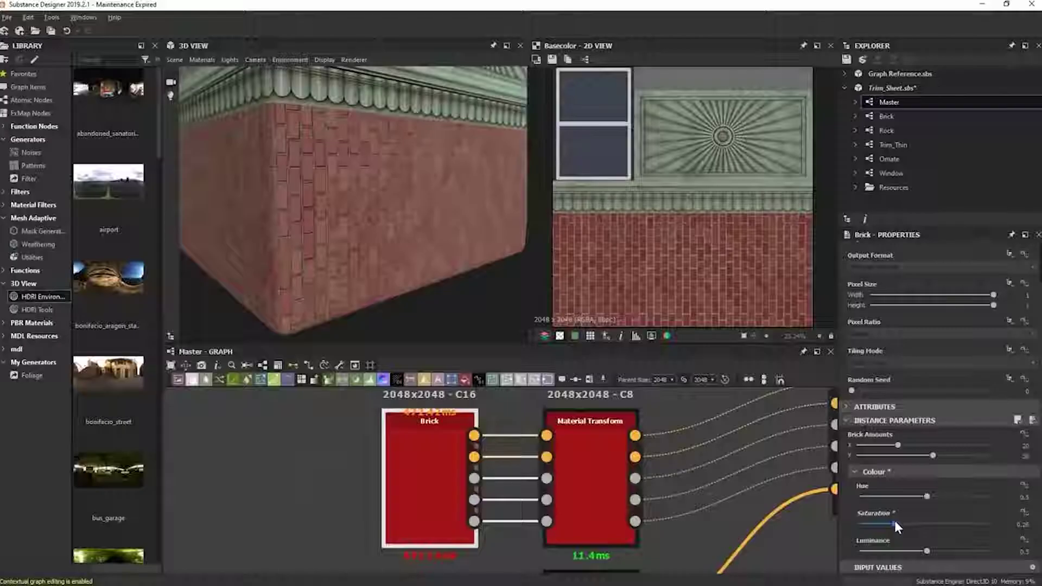
pyautogui.moveTo(363, 284)
pyautogui.mouseDown()
pyautogui.moveTo(321, 282)
pyautogui.moveTo(353, 282)
pyautogui.mouseUp()
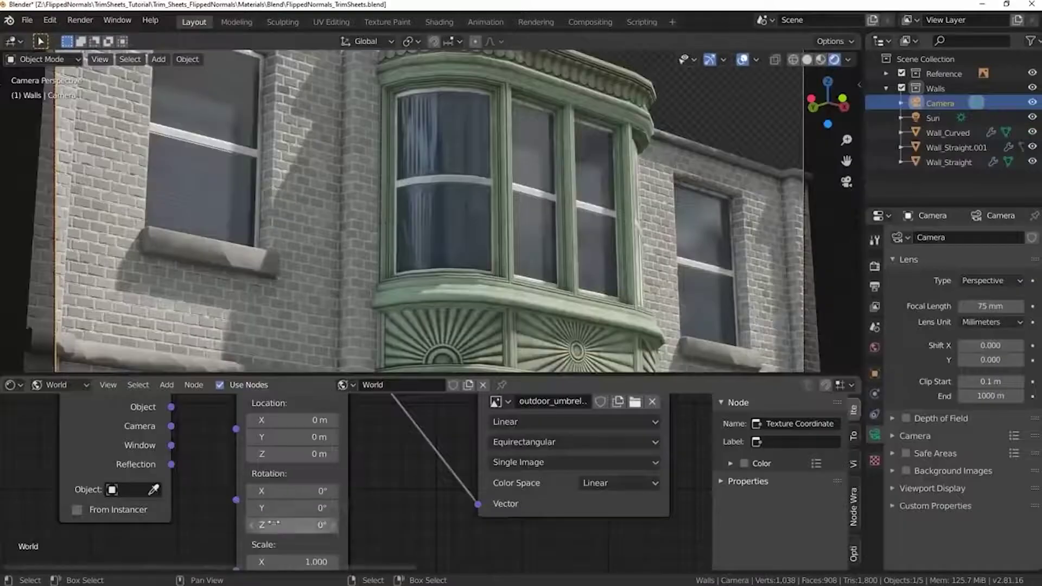
pyautogui.moveTo(293, 524); pyautogui.dragTo(325, 525)
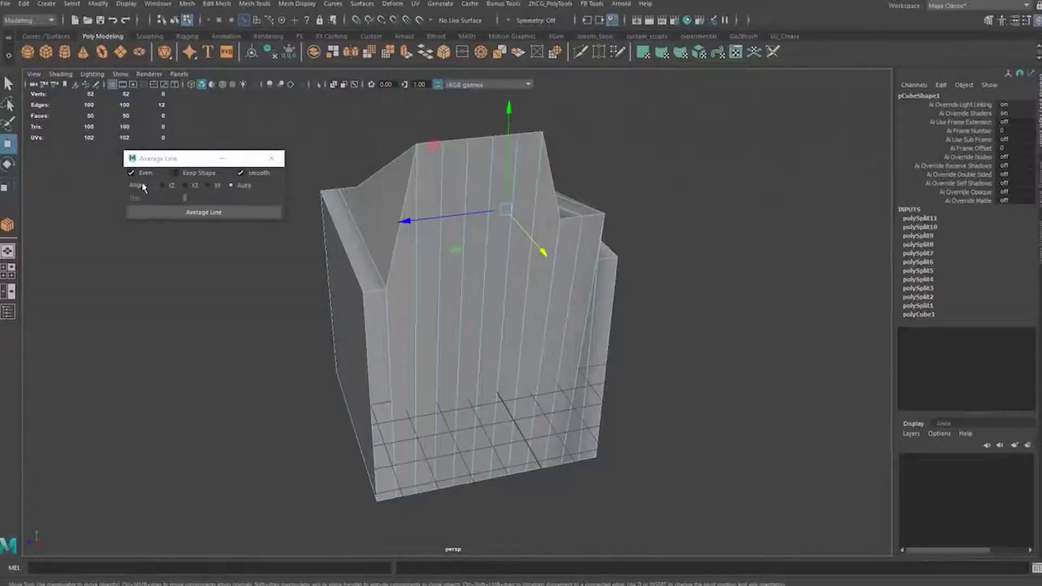
# Apply Average Line twice to smooth the jagged top, then inspect the box and bent pipe.
pyautogui.click(199, 217)
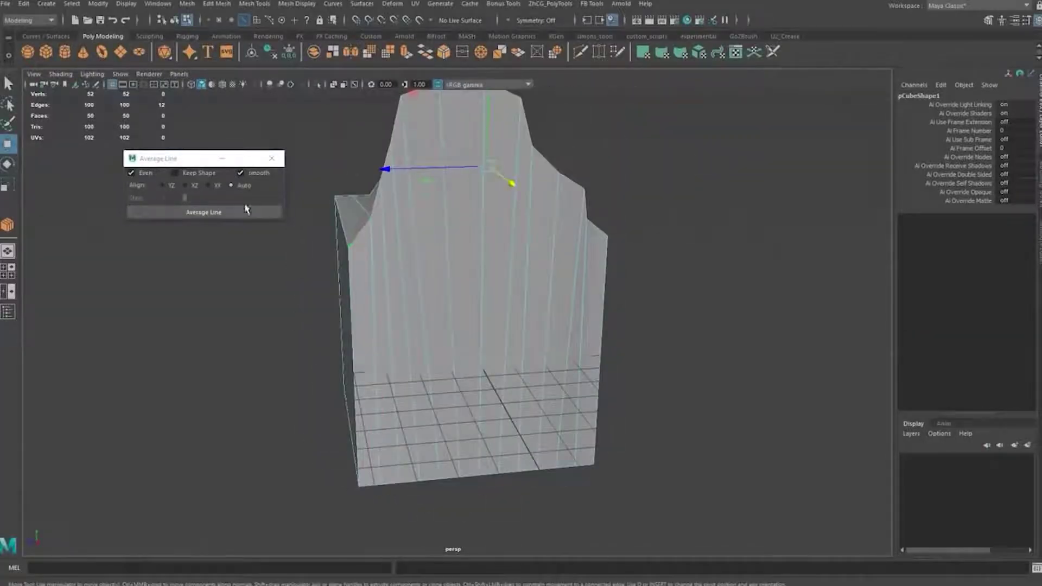
pyautogui.click(239, 212)
pyautogui.moveTo(489, 261); pyautogui.dragTo(449, 288)
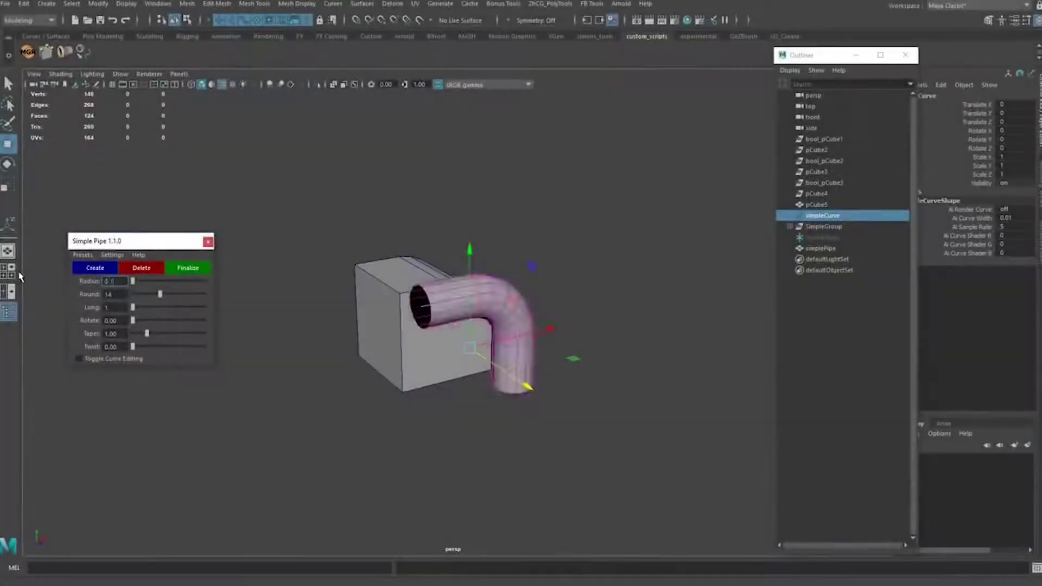
pyautogui.moveTo(393, 281); pyautogui.dragTo(282, 204)
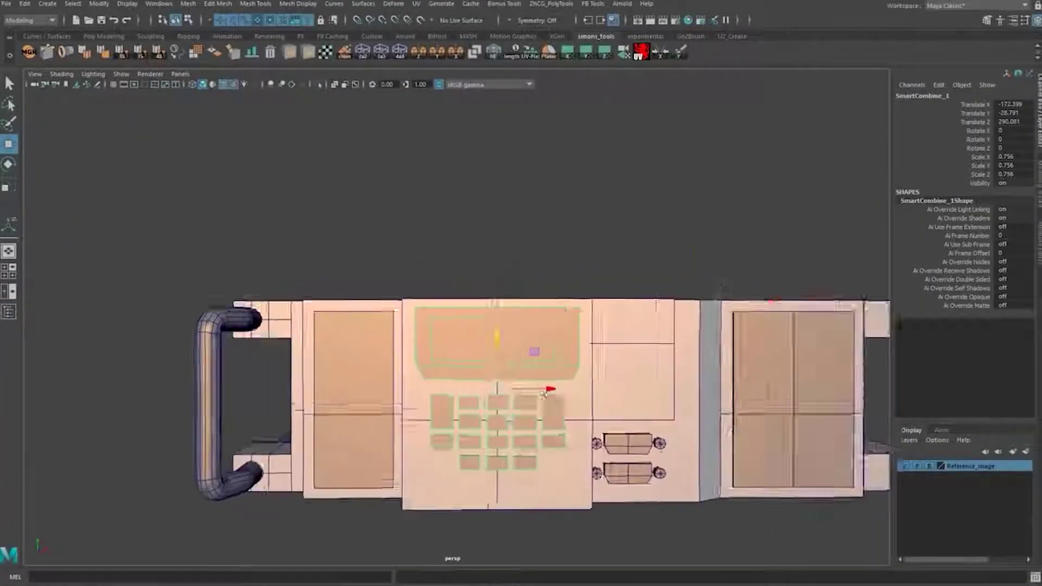
pyautogui.scroll(-5, 497, 369)
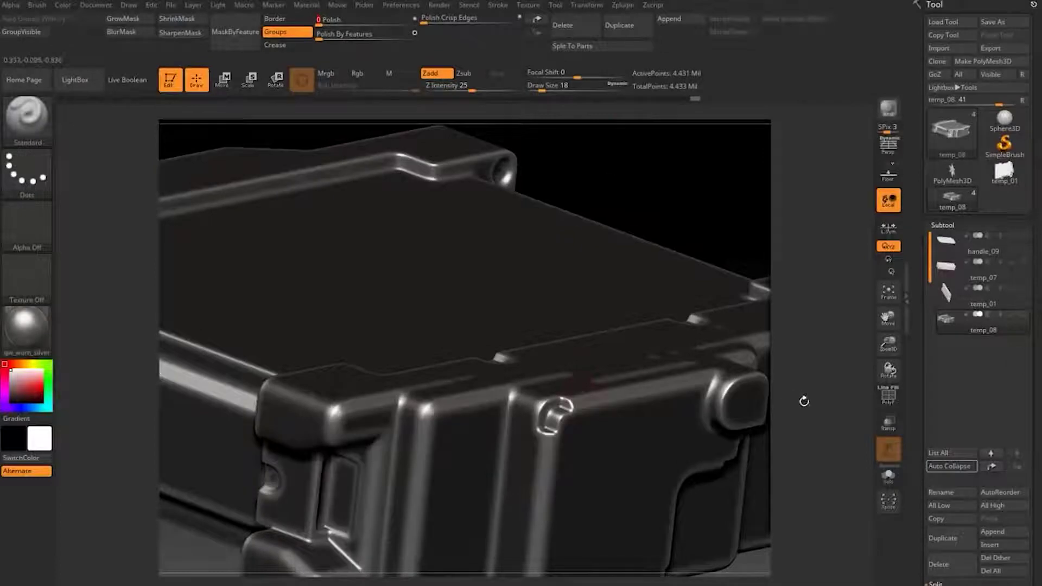
pyautogui.moveTo(803, 401)
pyautogui.mouseDown()
pyautogui.moveTo(699, 231)
pyautogui.moveTo(646, 260)
pyautogui.moveTo(819, 277)
pyautogui.mouseUp()
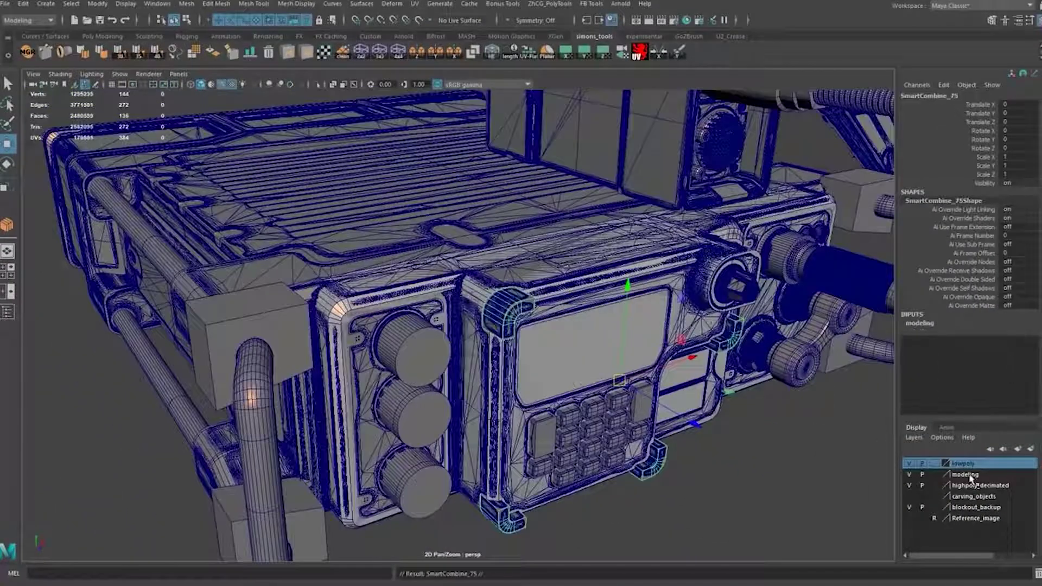
# Hide the modeling layer, cut, unfold and lay out the radio UVs, and confirm a colour choice.
pyautogui.click(910, 475)
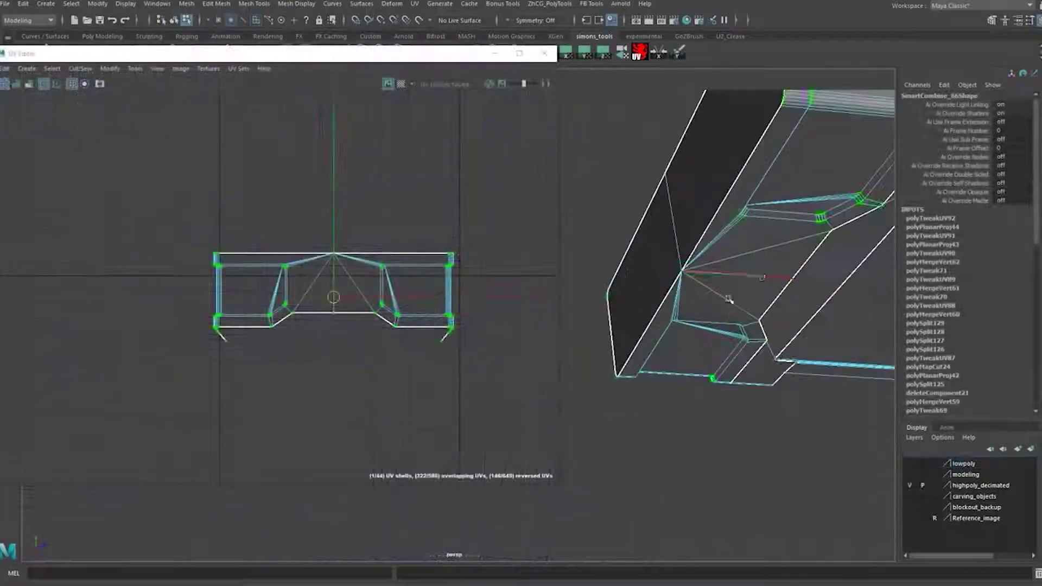
pyautogui.keyDown('shift'); pyautogui.rightClick(320, 306); pyautogui.keyUp('shift')
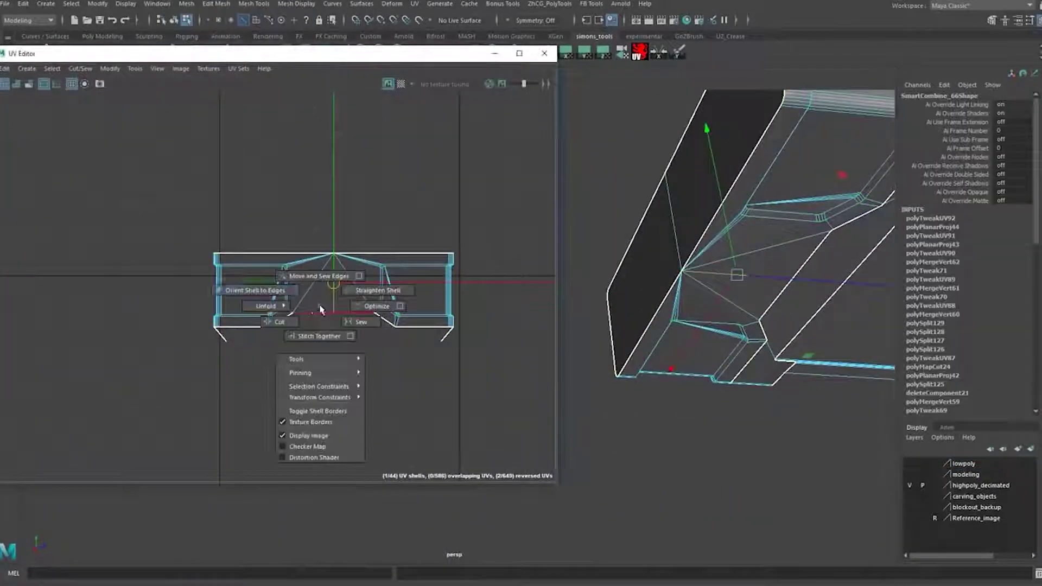
pyautogui.keyDown('shift'); pyautogui.rightClick(215, 179); pyautogui.keyUp('shift')
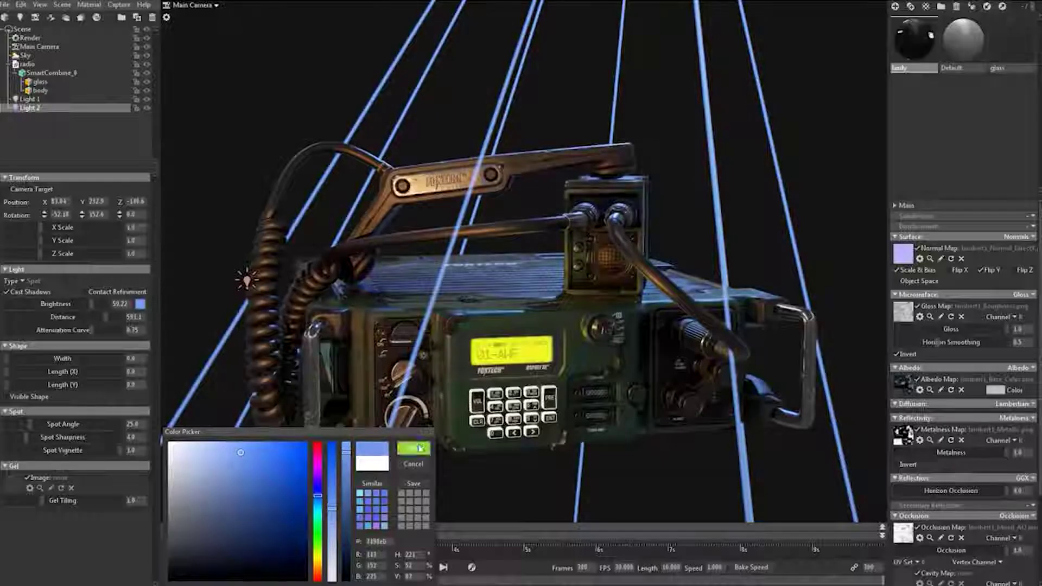
pyautogui.click(419, 447)
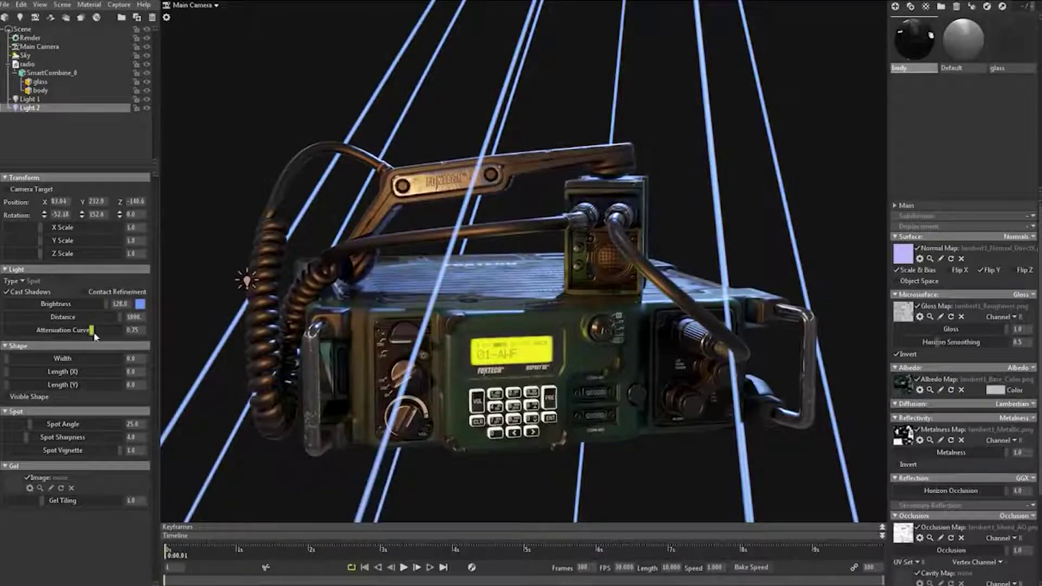
# Widen the spot light's angle to about 37.5 and set its vignette to 0.
pyautogui.moveTo(33, 427); pyautogui.dragTo(26, 438)
pyautogui.moveTo(119, 450); pyautogui.dragTo(66, 357)
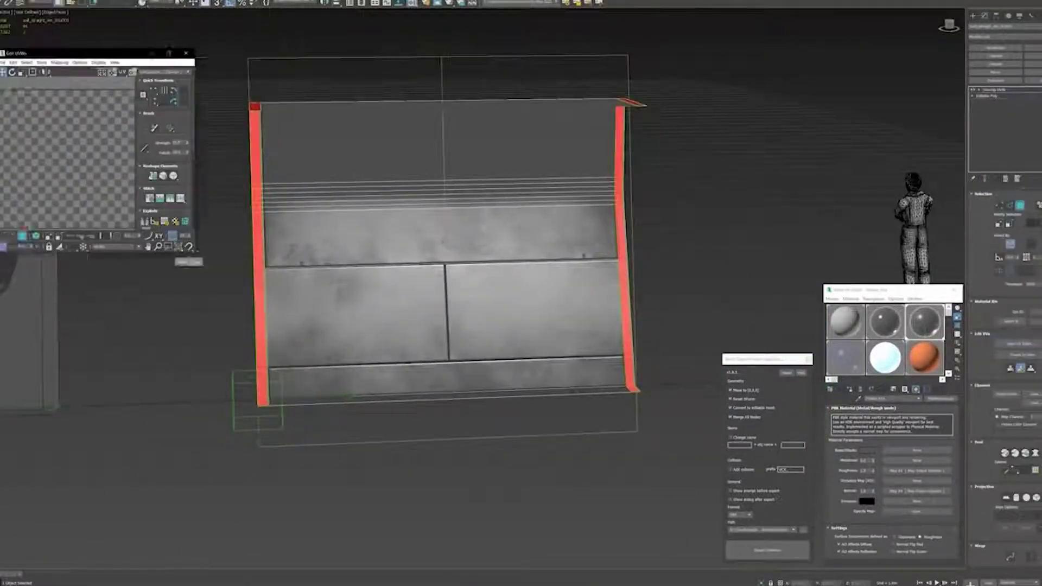
# Enlarge the Edit UVW window and zoom into the red edge strip's UVs.
pyautogui.moveTo(194, 251); pyautogui.dragTo(347, 361)
pyautogui.scroll(6, 166, 284)
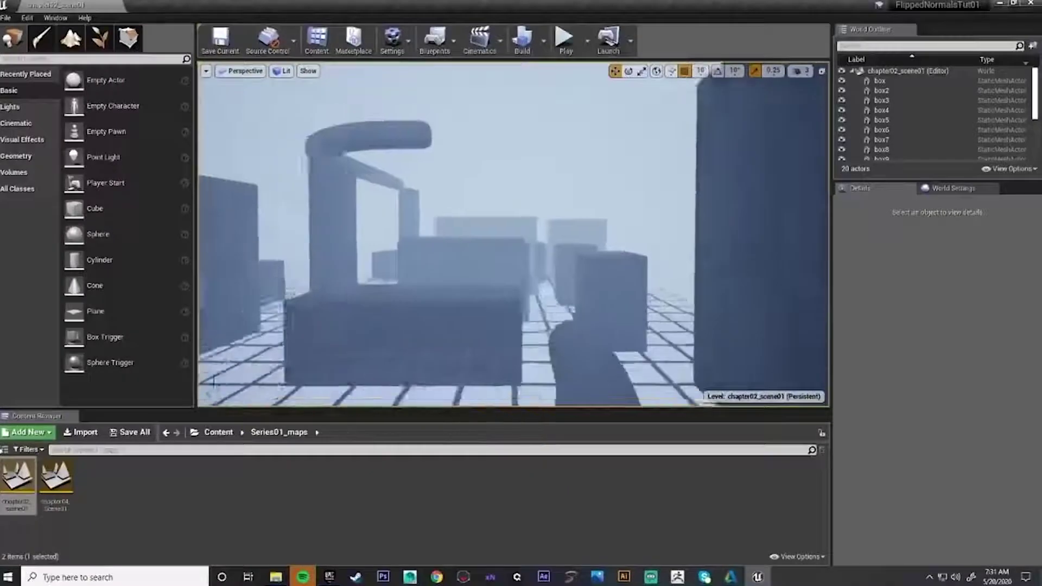
# Select the box11 actor and adjust it within the blockout scene.
pyautogui.click(503, 274)
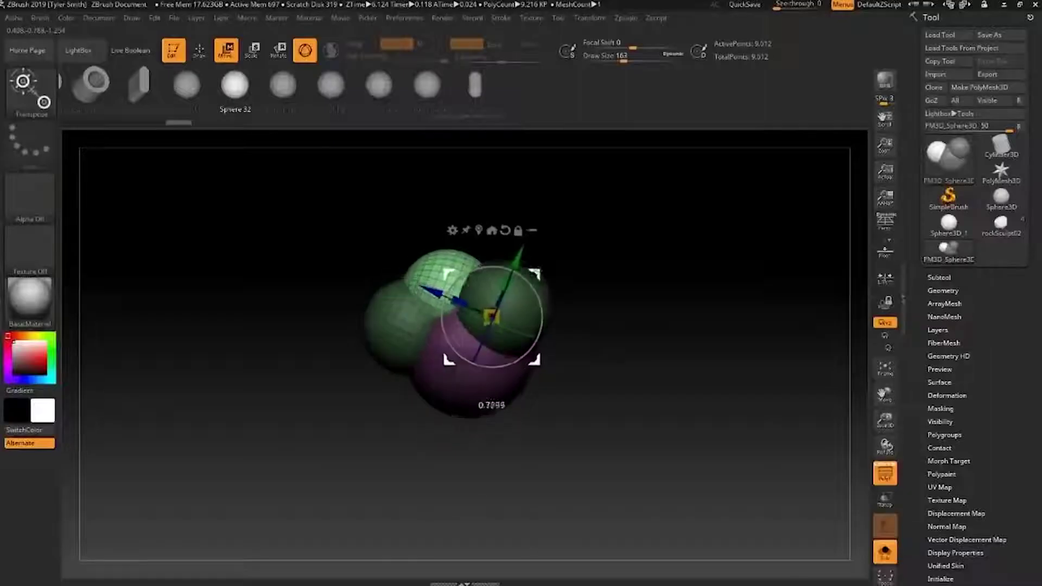
pyautogui.moveTo(488, 302); pyautogui.dragTo(291, 321)
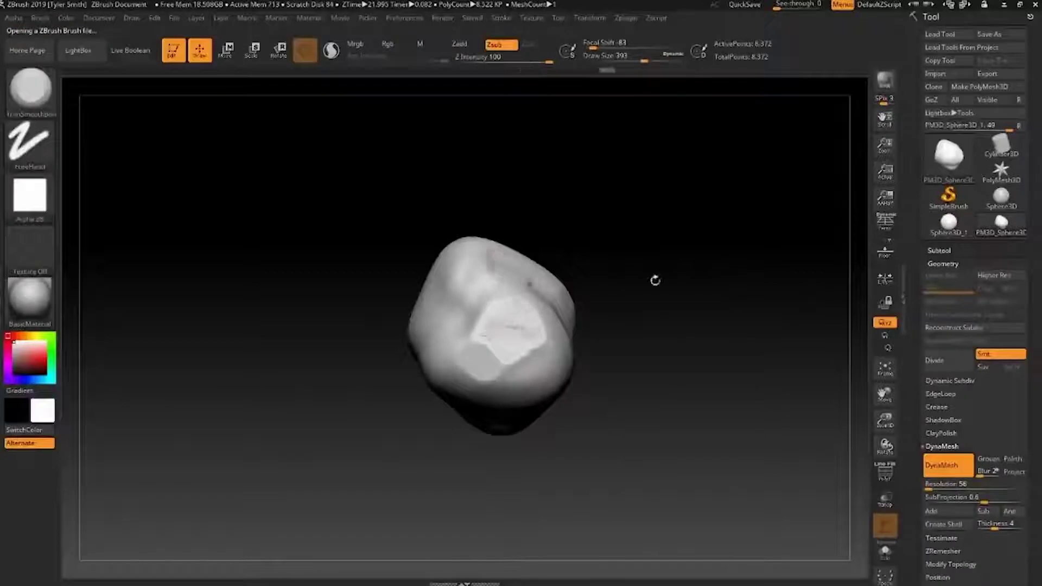
# Rotate the canvas to check the tree sculpt and rock meshes from new angles.
pyautogui.moveTo(655, 280); pyautogui.dragTo(624, 255)
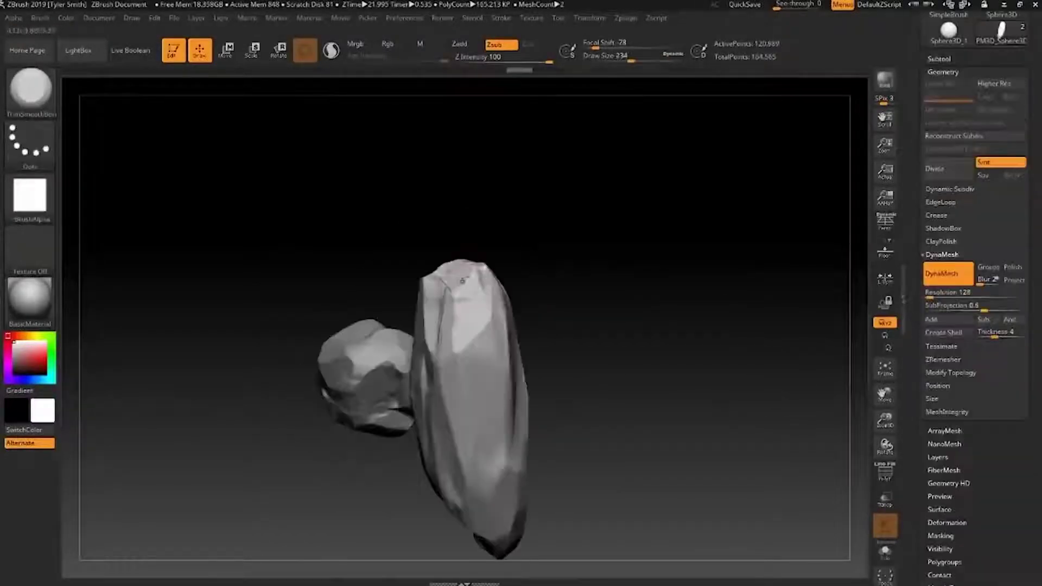
pyautogui.moveTo(568, 385); pyautogui.dragTo(537, 382)
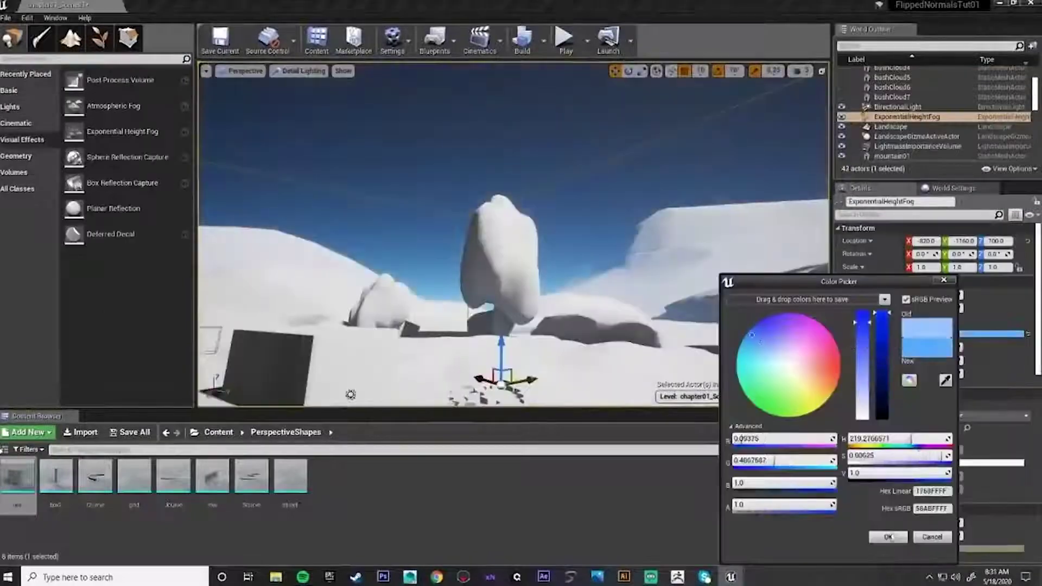
# Apply the new fog colour, select Rock15, and open the tree's material instance.
pyautogui.click(888, 536)
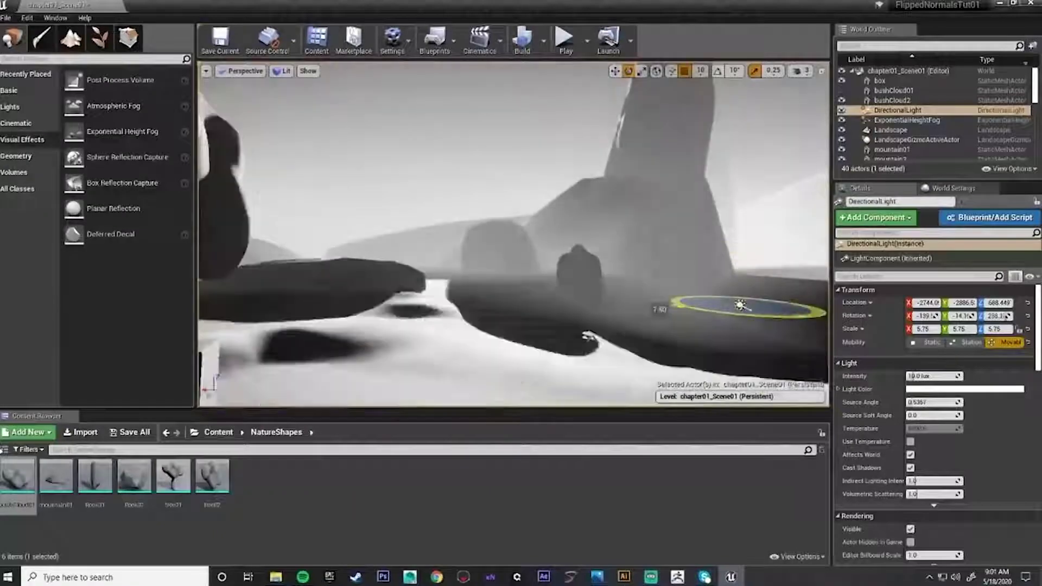
pyautogui.click(578, 239)
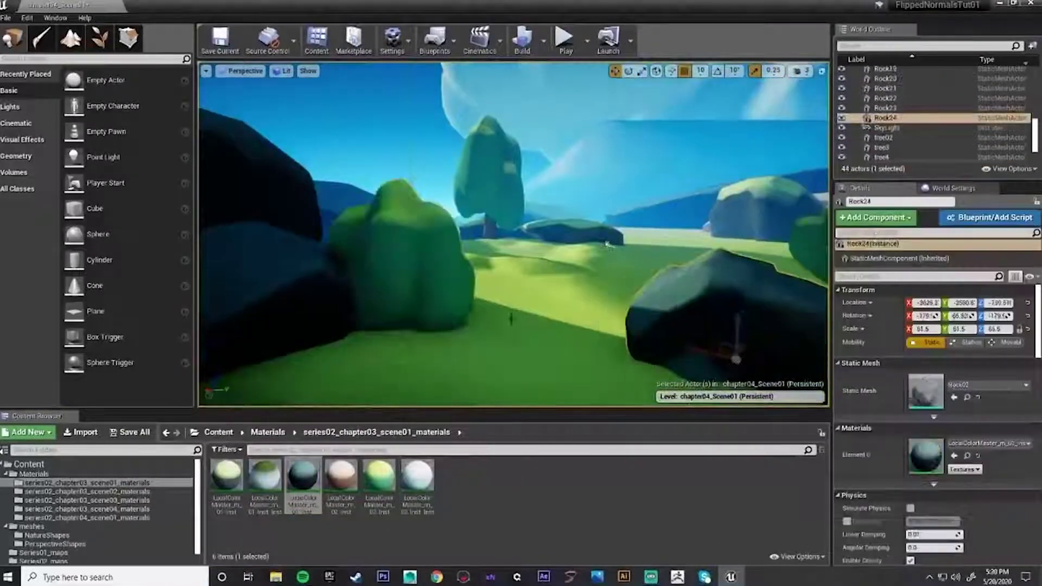
pyautogui.doubleClick(334, 477)
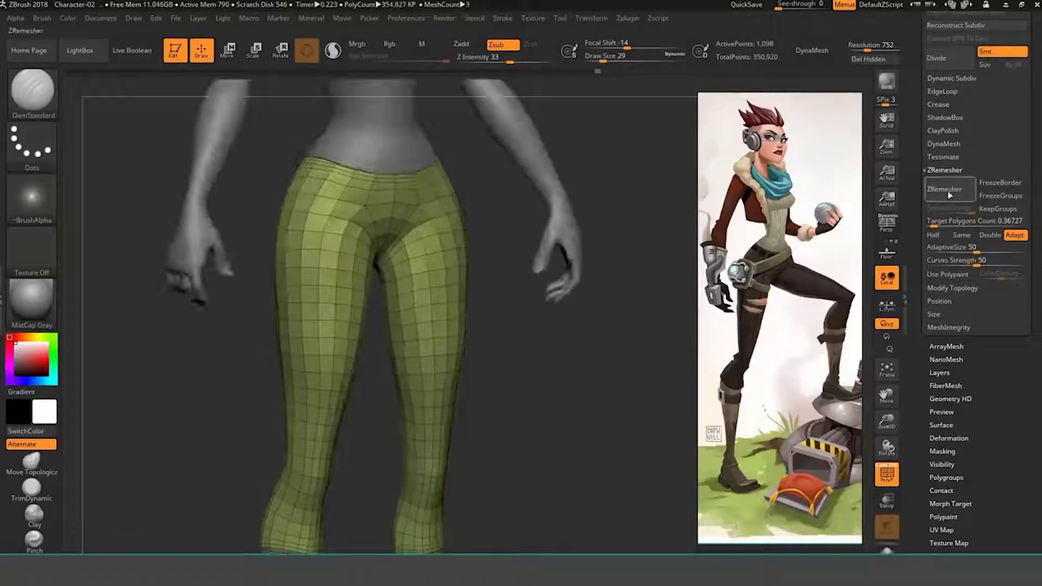
# Run ZRemesher on the character's legs to get clean, evenly flowing topology.
pyautogui.click(947, 190)
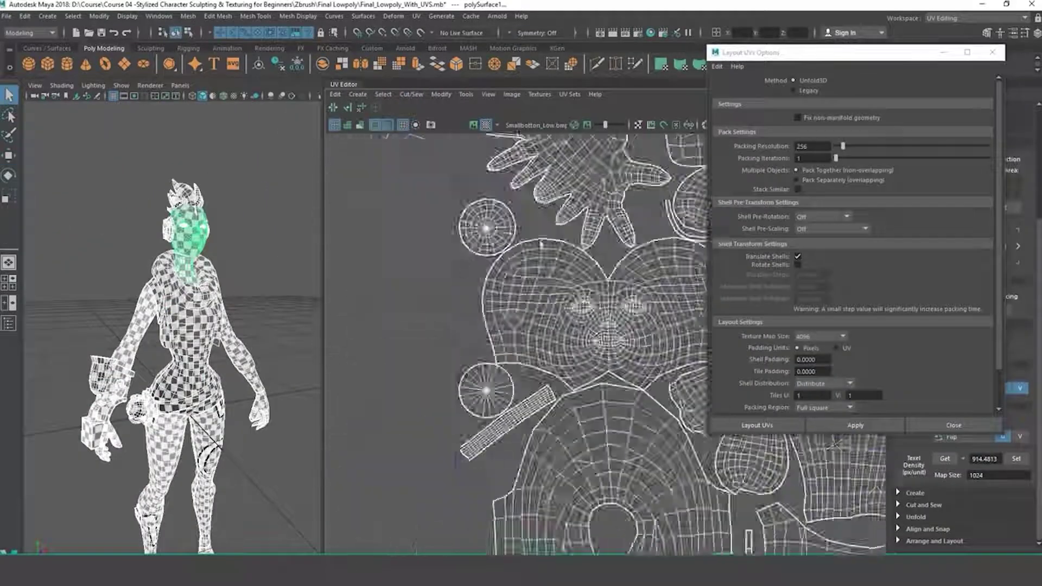
# View the baked normal map, return to material view, and choose a new environment map.
pyautogui.press('b')
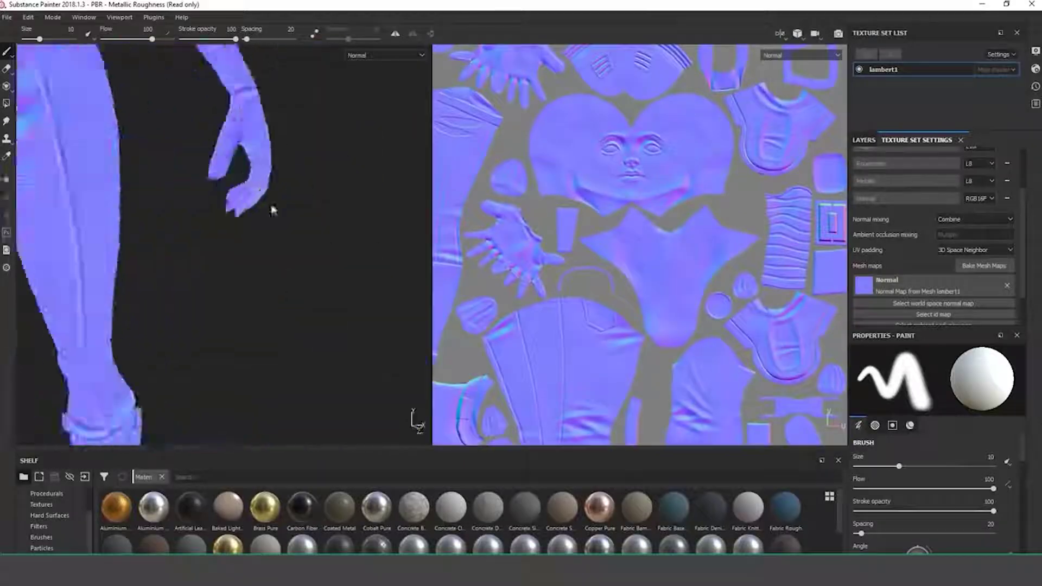
pyautogui.press('m')
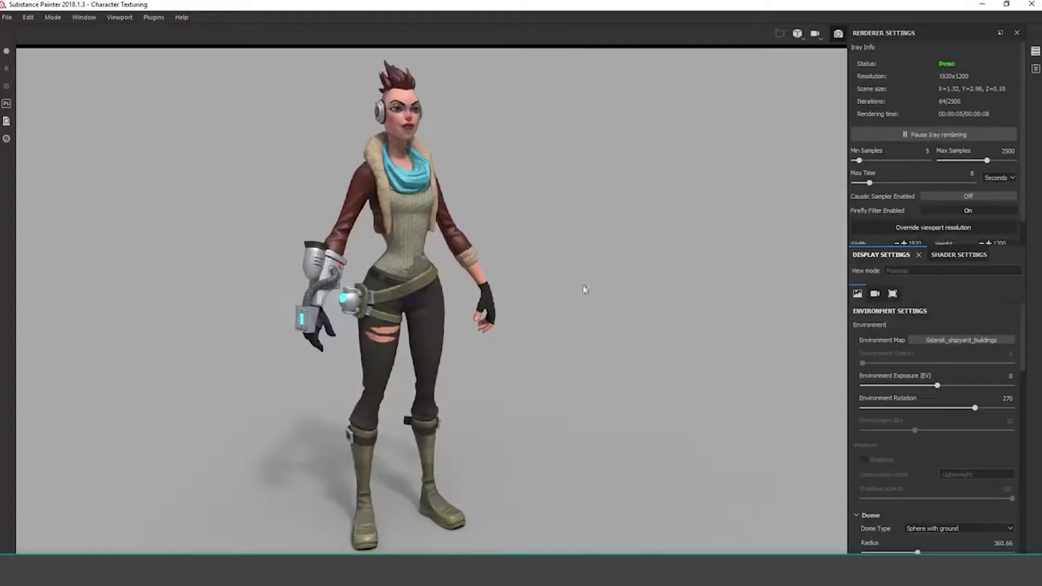
pyautogui.click(961, 340)
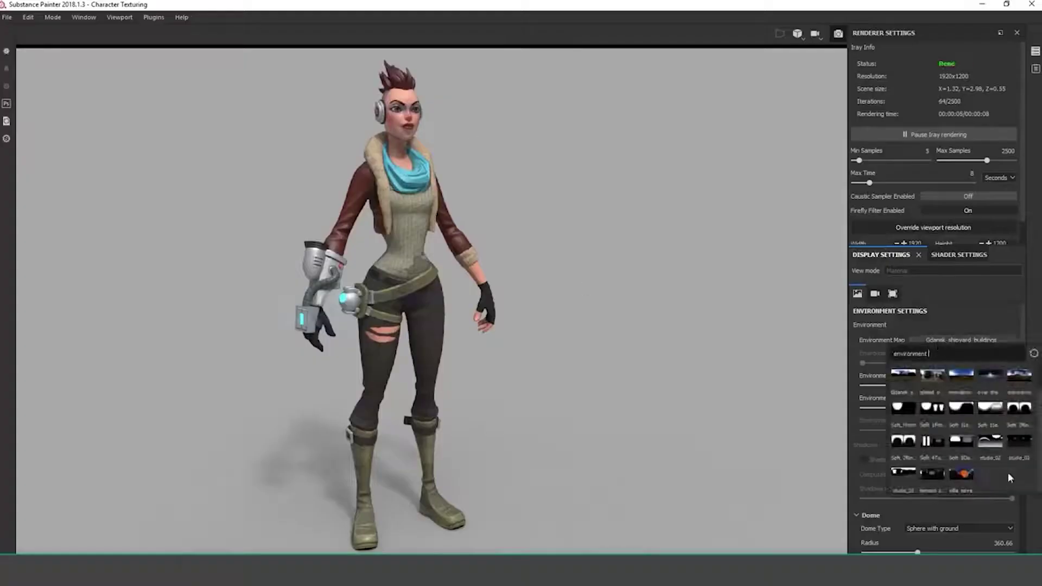
pyautogui.click(1008, 472)
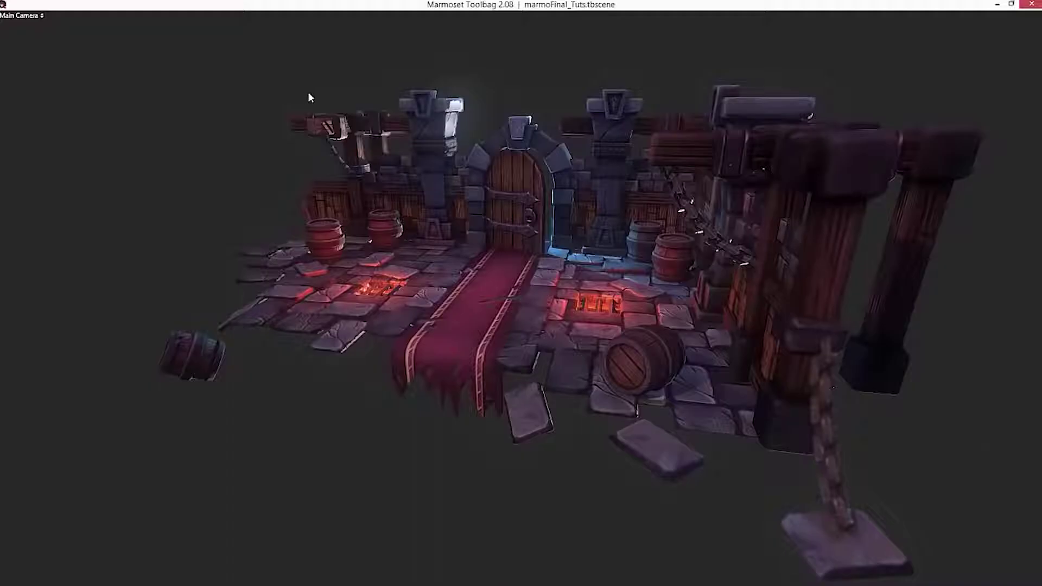
# Adjust the dungeon bevel's Fraction width, view the door straight on, and select the stoneDetail layer.
pyautogui.moveTo(307, 93); pyautogui.dragTo(414, 100)
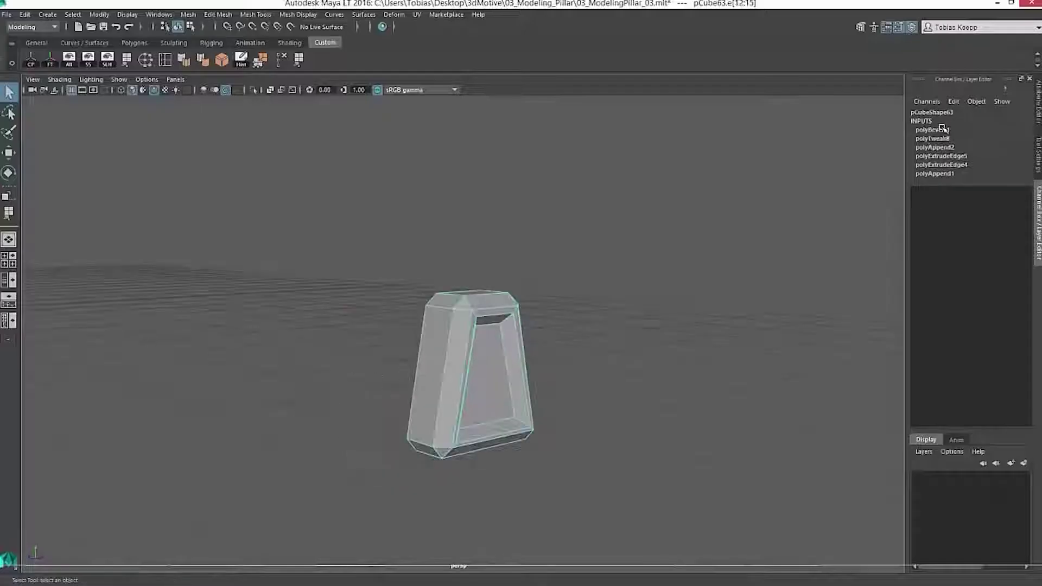
pyautogui.click(943, 129)
pyautogui.click(983, 155)
pyautogui.moveTo(983, 155); pyautogui.dragTo(955, 158)
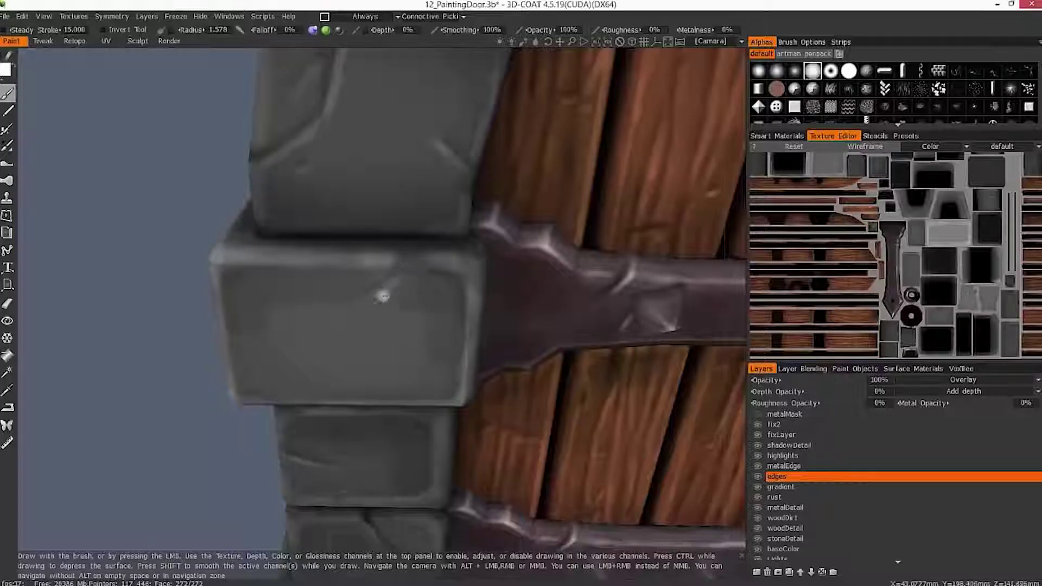
pyautogui.press('KP_4')
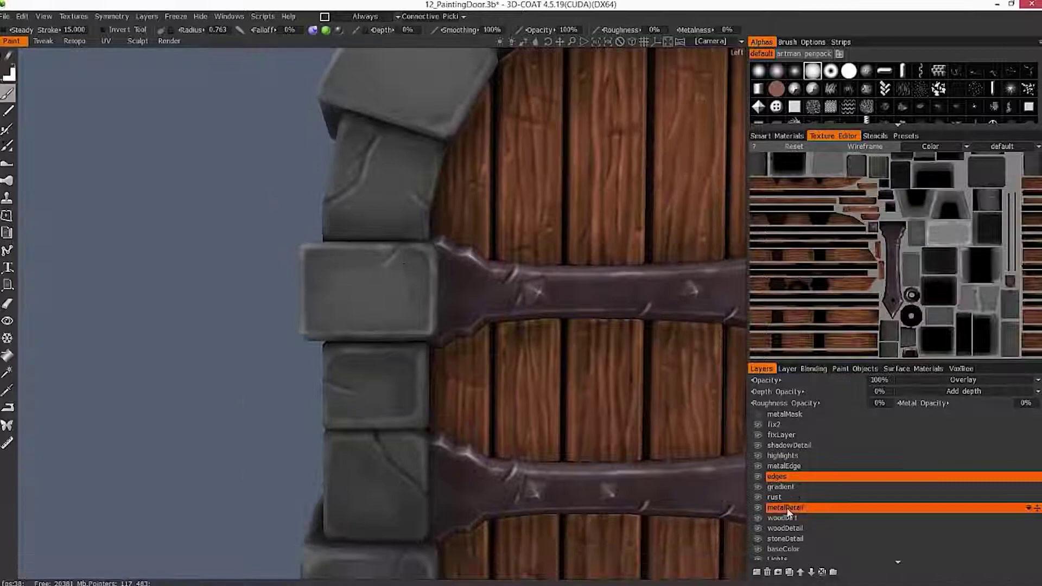
pyautogui.click(785, 538)
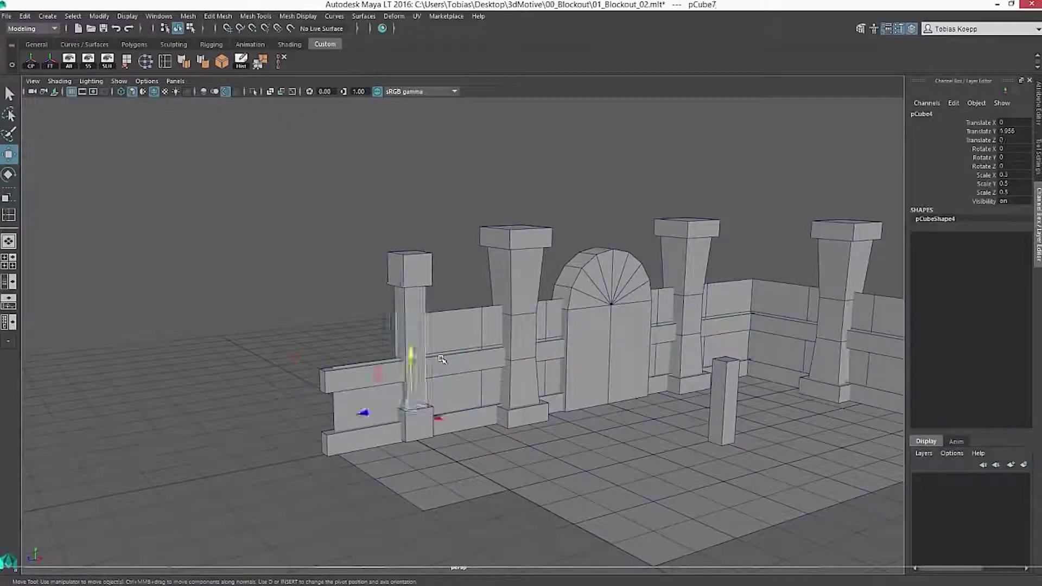
# Duplicate a pillar, raise it and rotate it -90° in X as the top beam; change the curtain's fabric preset.
pyautogui.hotkey('ctrl', 'd')
pyautogui.press('e')
pyautogui.moveTo(411, 350); pyautogui.dragTo(434, 287)
pyautogui.press('w')
pyautogui.moveTo(409, 238); pyautogui.dragTo(437, 279)
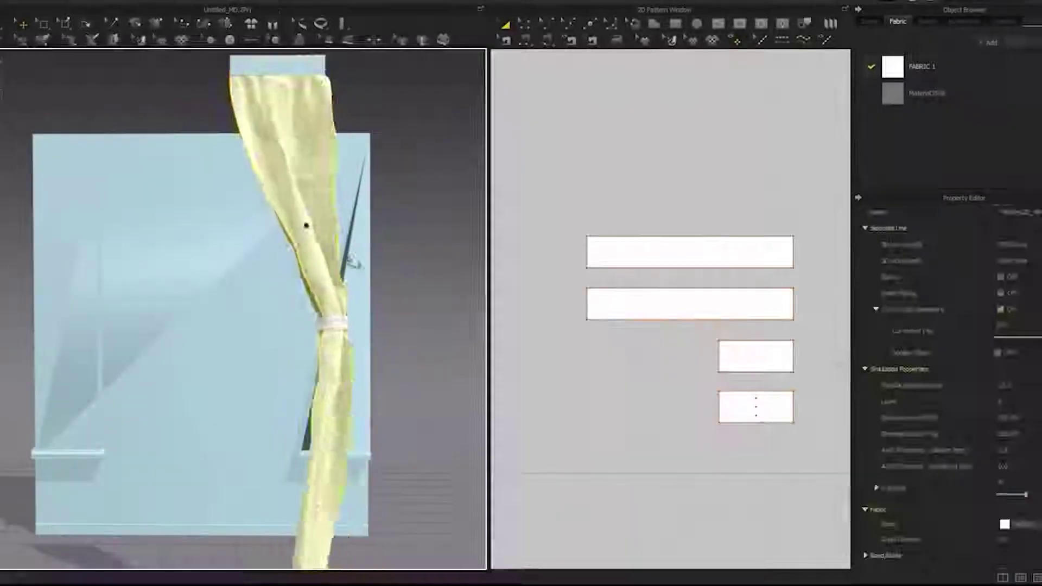
pyautogui.click(1028, 250)
pyautogui.click(1026, 253)
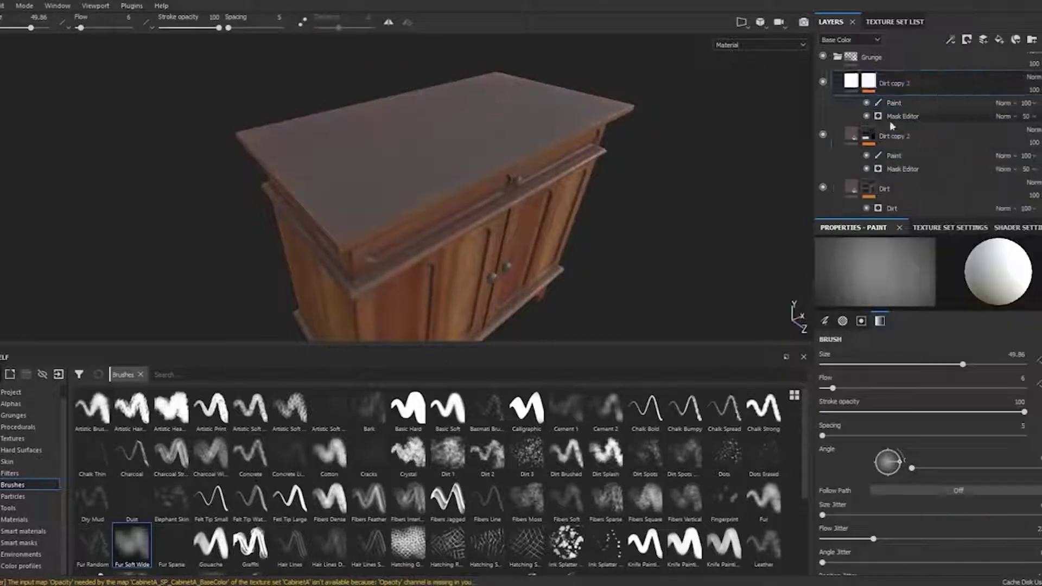
# Duplicate the Dirt fill layer in the Layers panel.
pyautogui.click(902, 87)
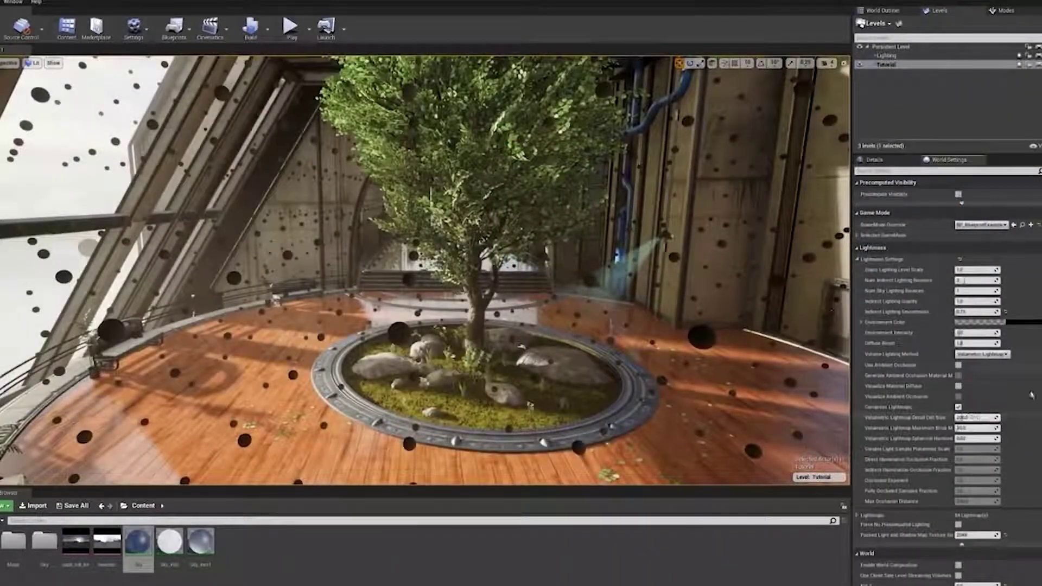
# Edit the Volumetric Lightmap Detail Cell Size value in World Settings.
pyautogui.click(976, 417)
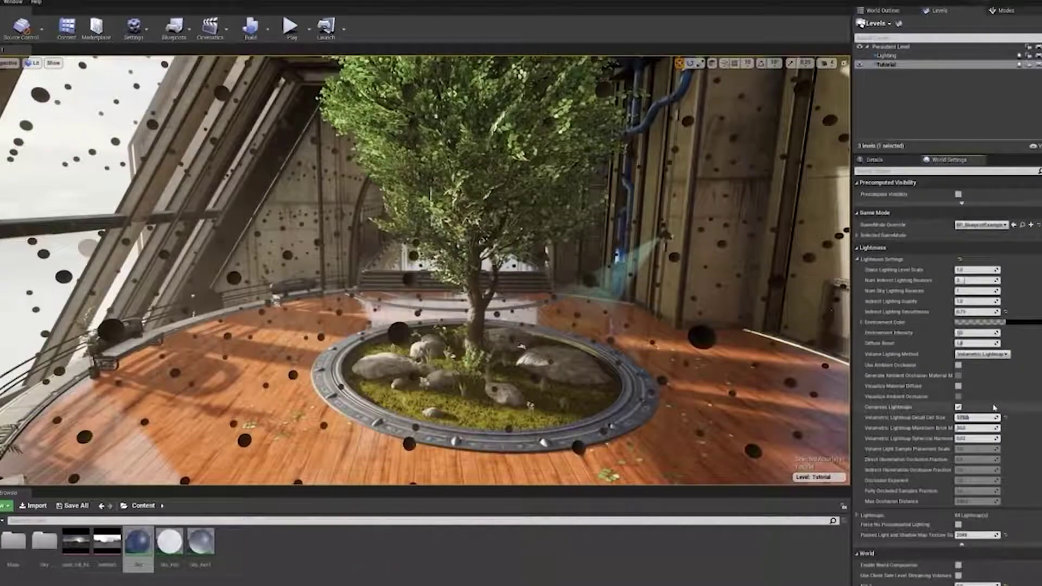